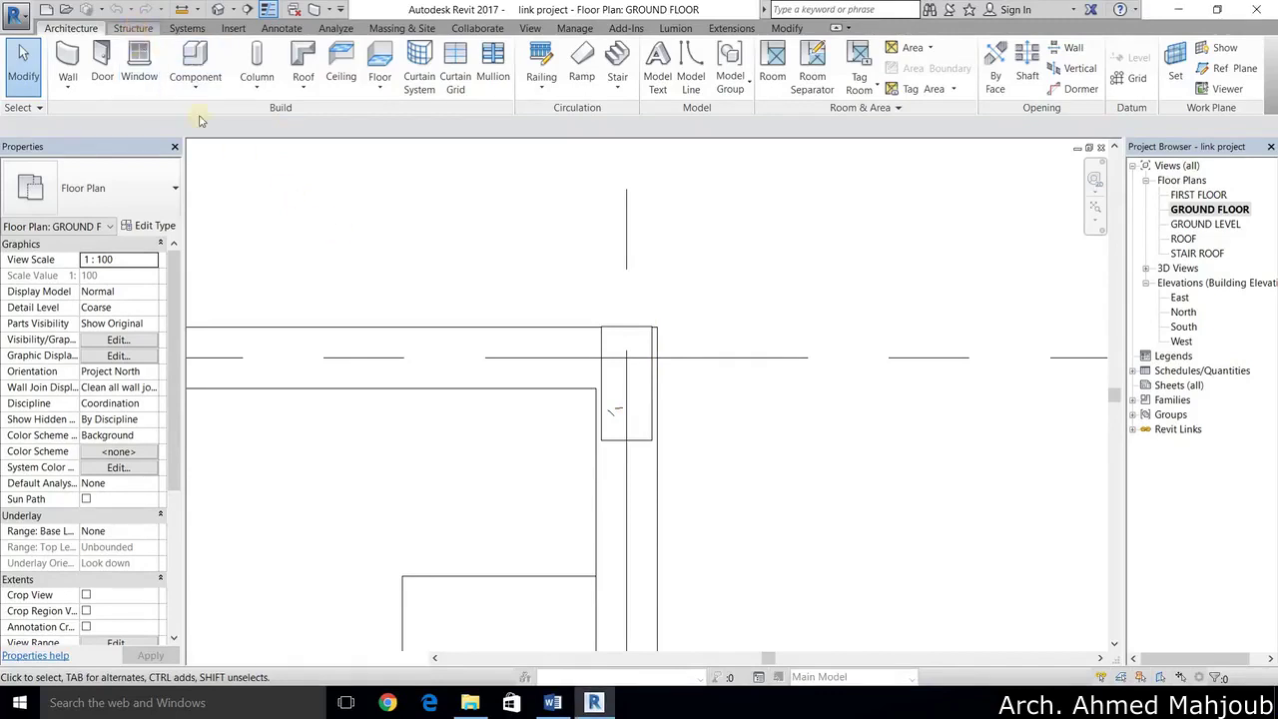
Step: Show the Structure ribbon tools while viewing the GROUND FLOOR plan
click(136, 28)
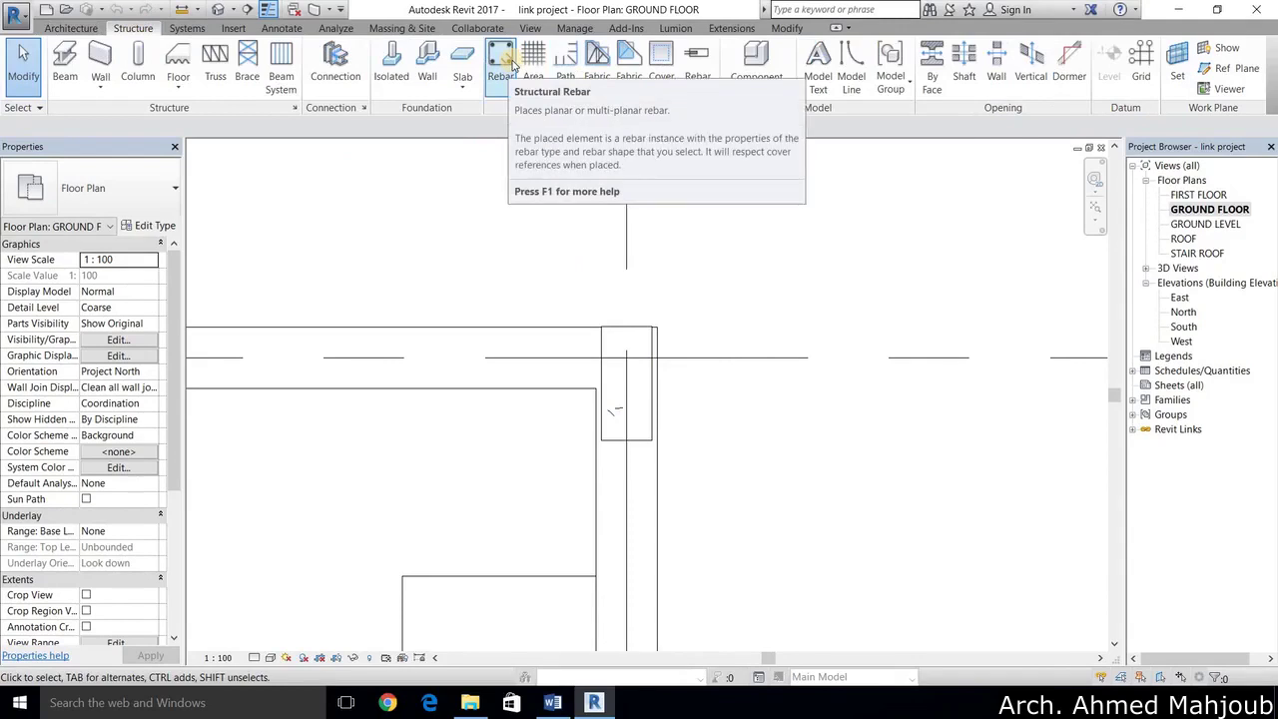
Step: Start the Rebar tool and acknowledge the rebar shape definitions notice, reaching the No Family Loaded prompt
click(511, 62)
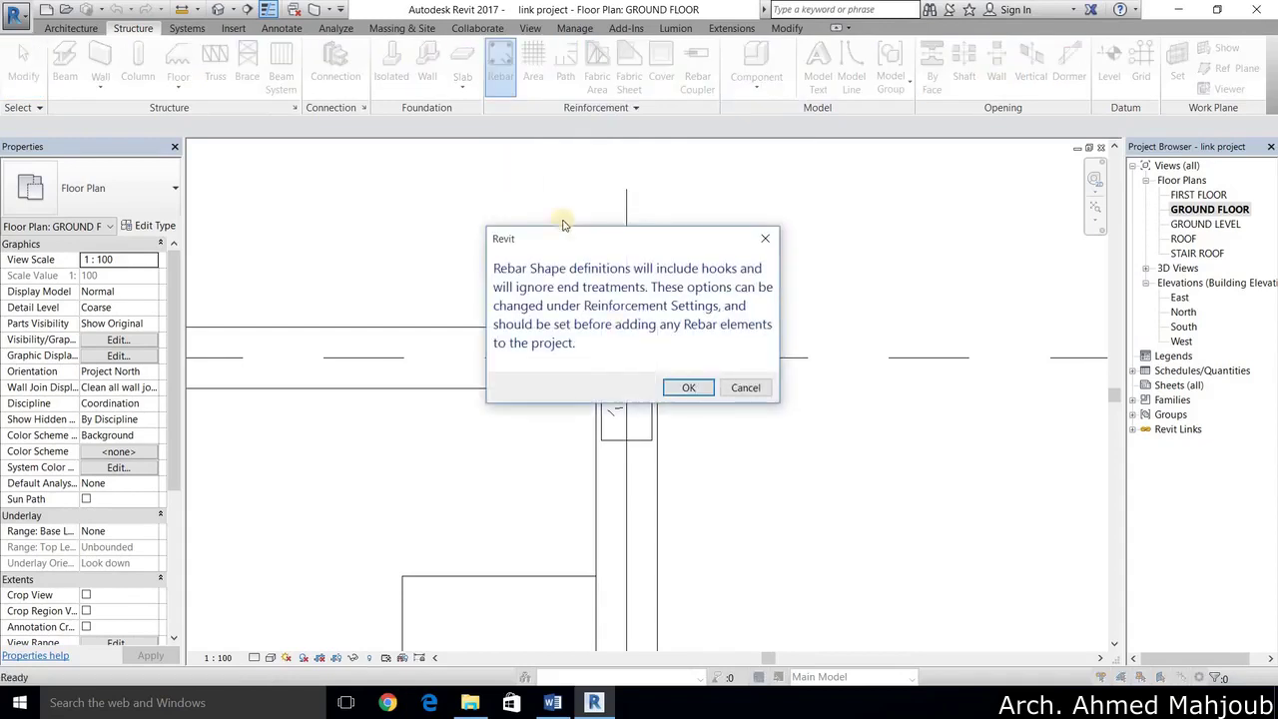
drag(629, 231, 628, 203)
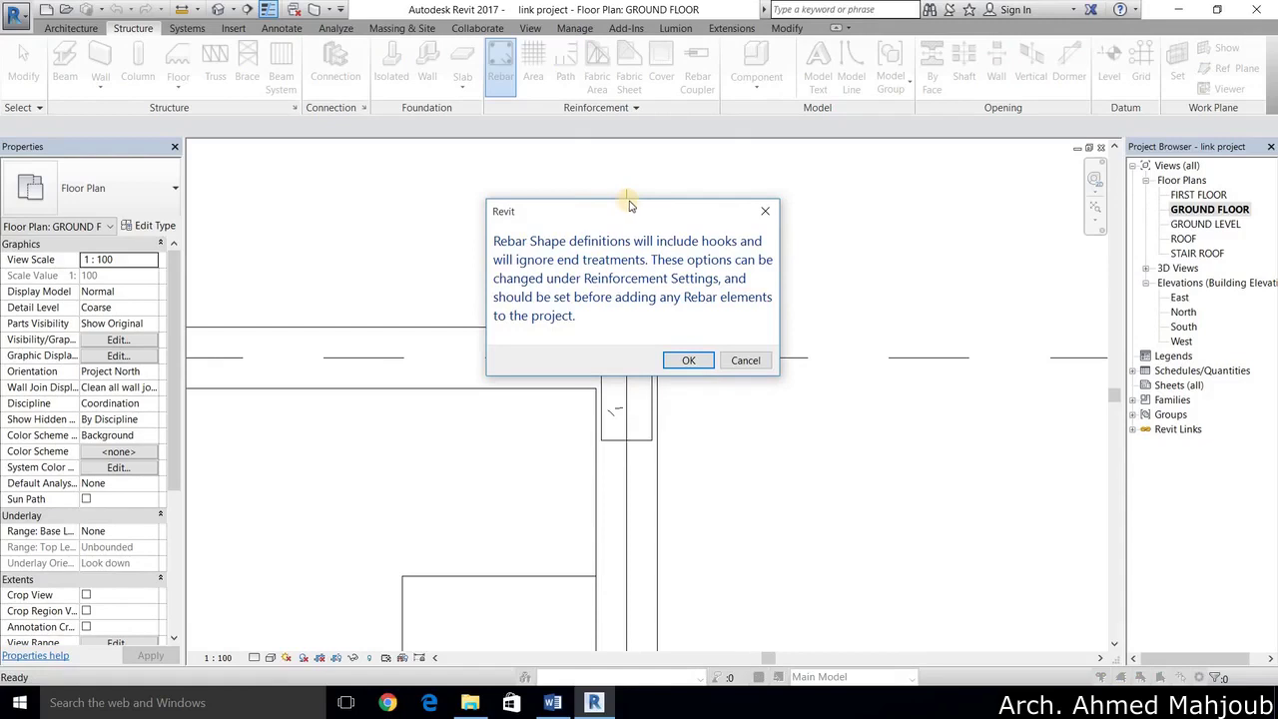
click(689, 360)
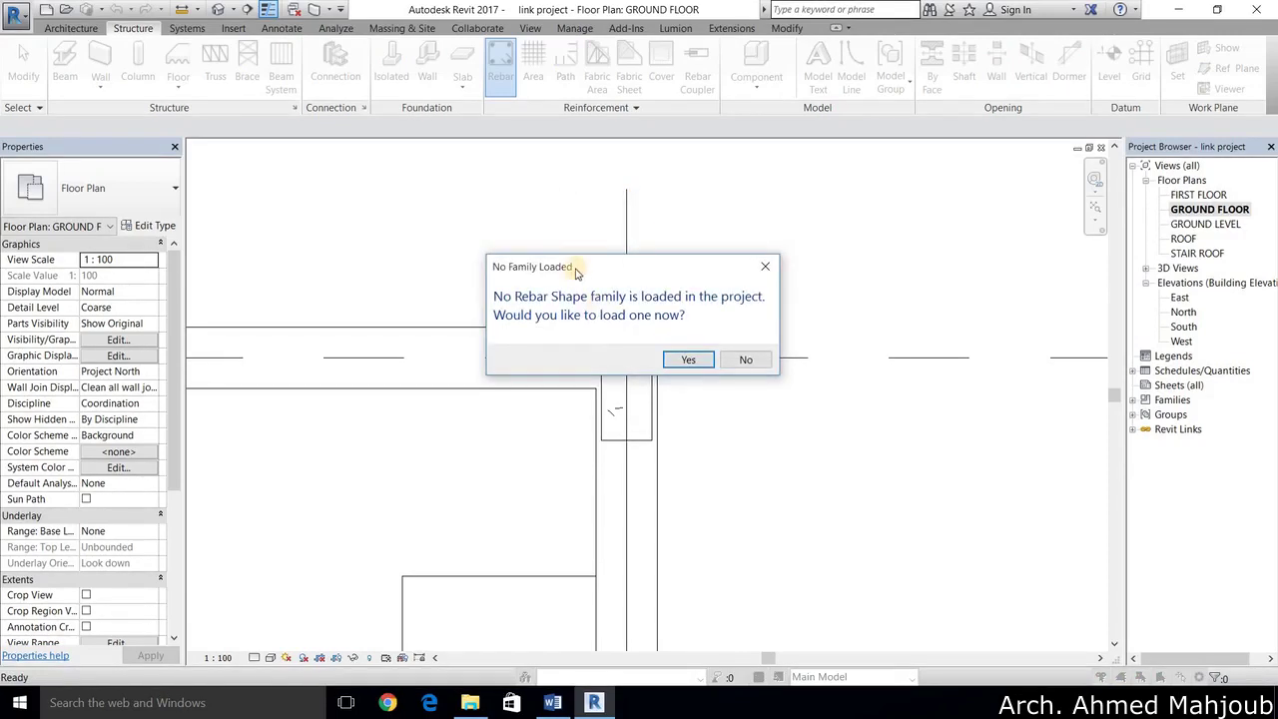
drag(569, 268, 586, 263)
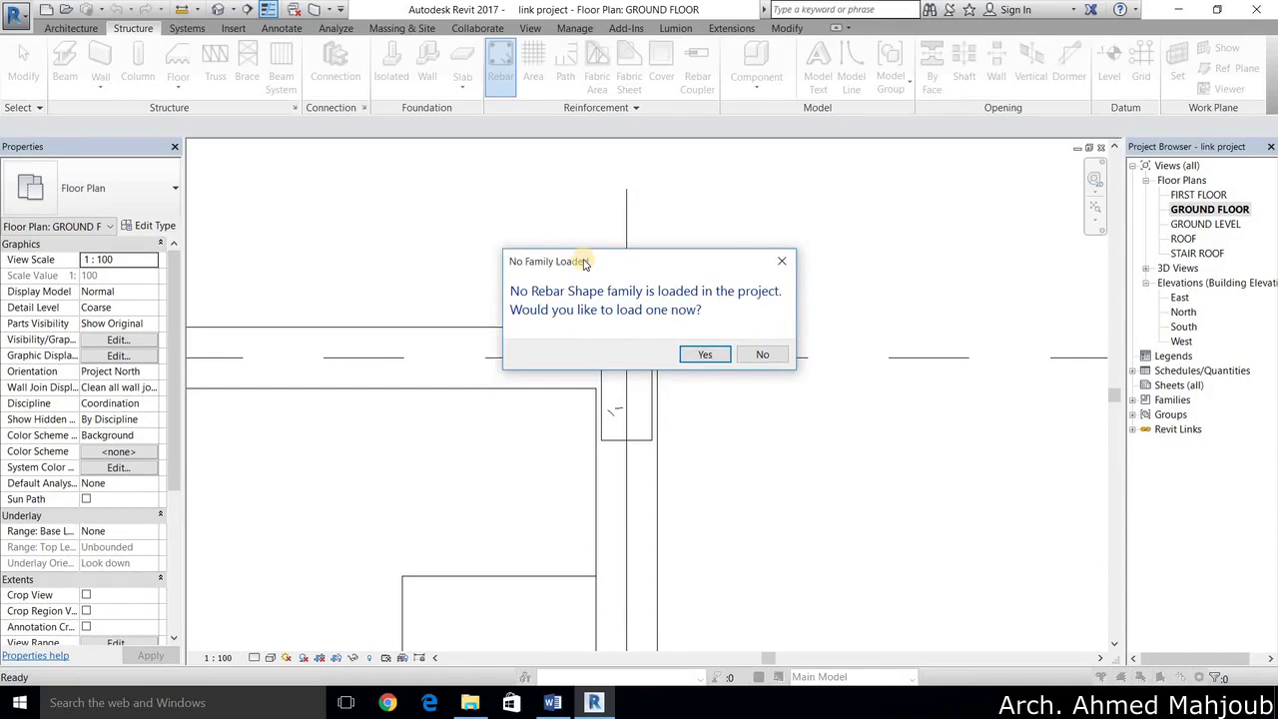
Step: Load every shape file, M_00.0001 onward, from the US Metric Structural Rebar Shapes folder
click(706, 362)
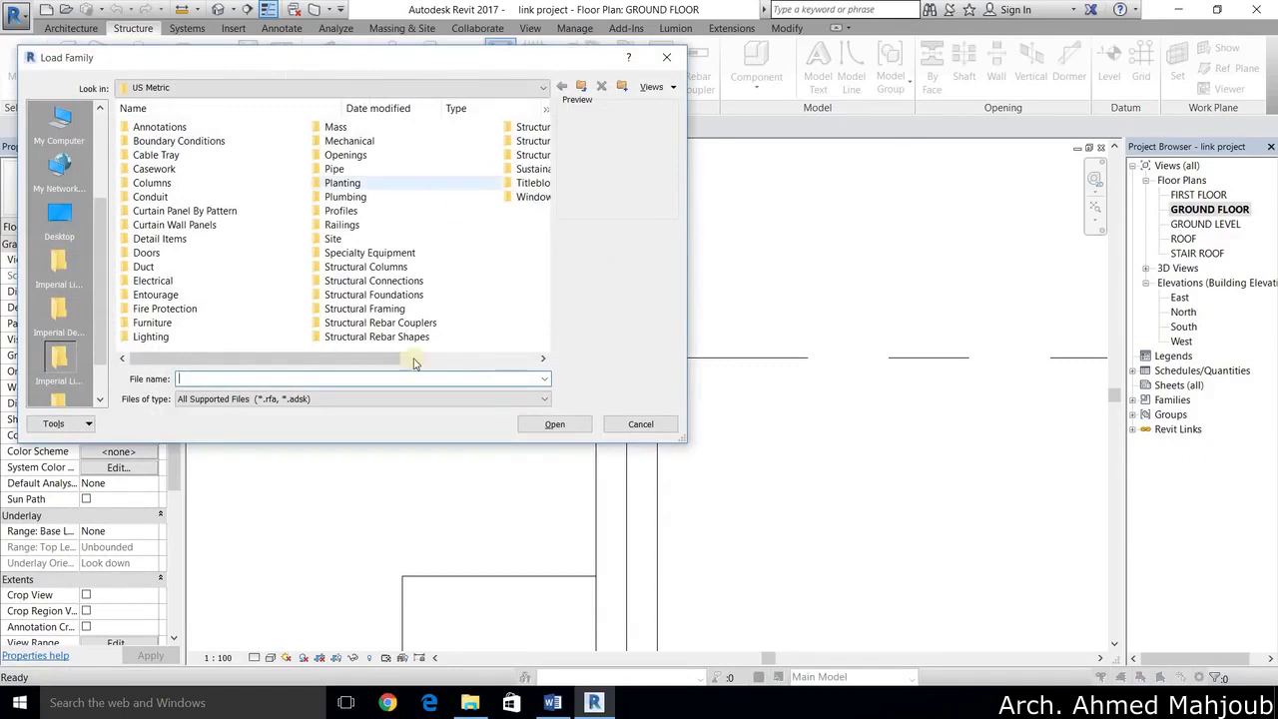
double_click(371, 267)
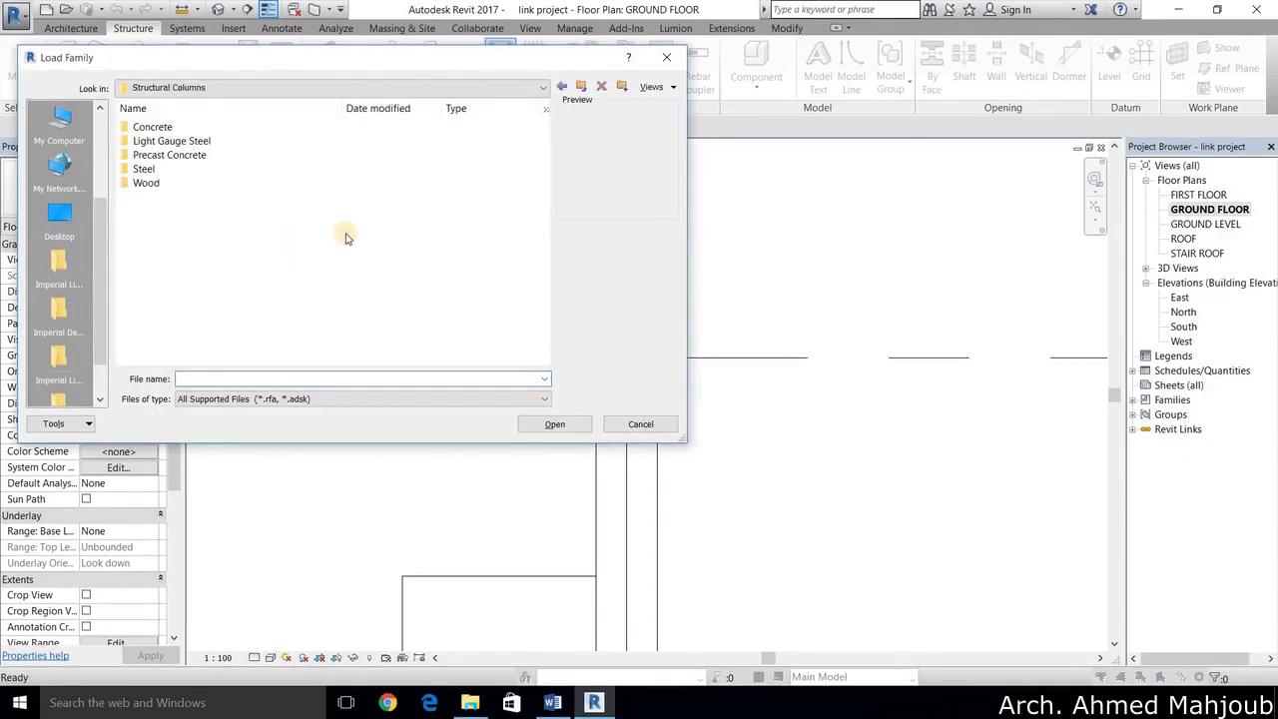
key(BackSpace)
mouse_move(279, 362)
mouse_down()
mouse_move(337, 375)
mouse_move(299, 375)
mouse_up()
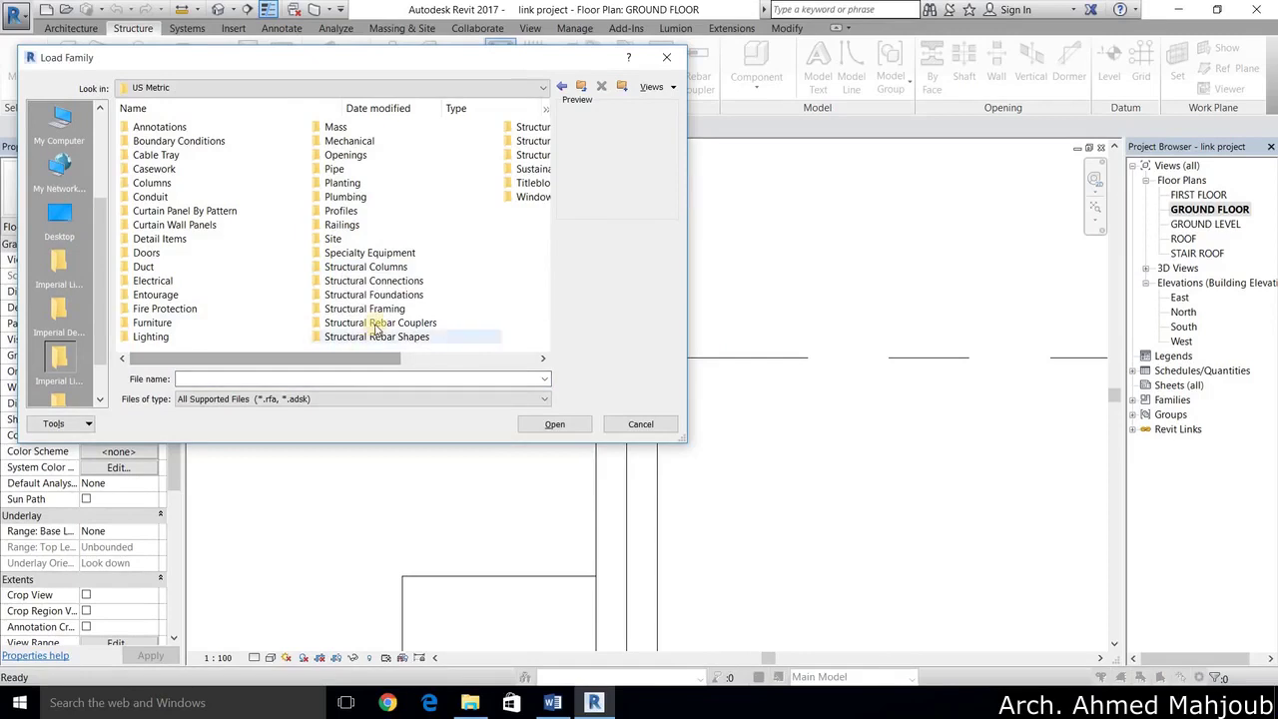
double_click(375, 337)
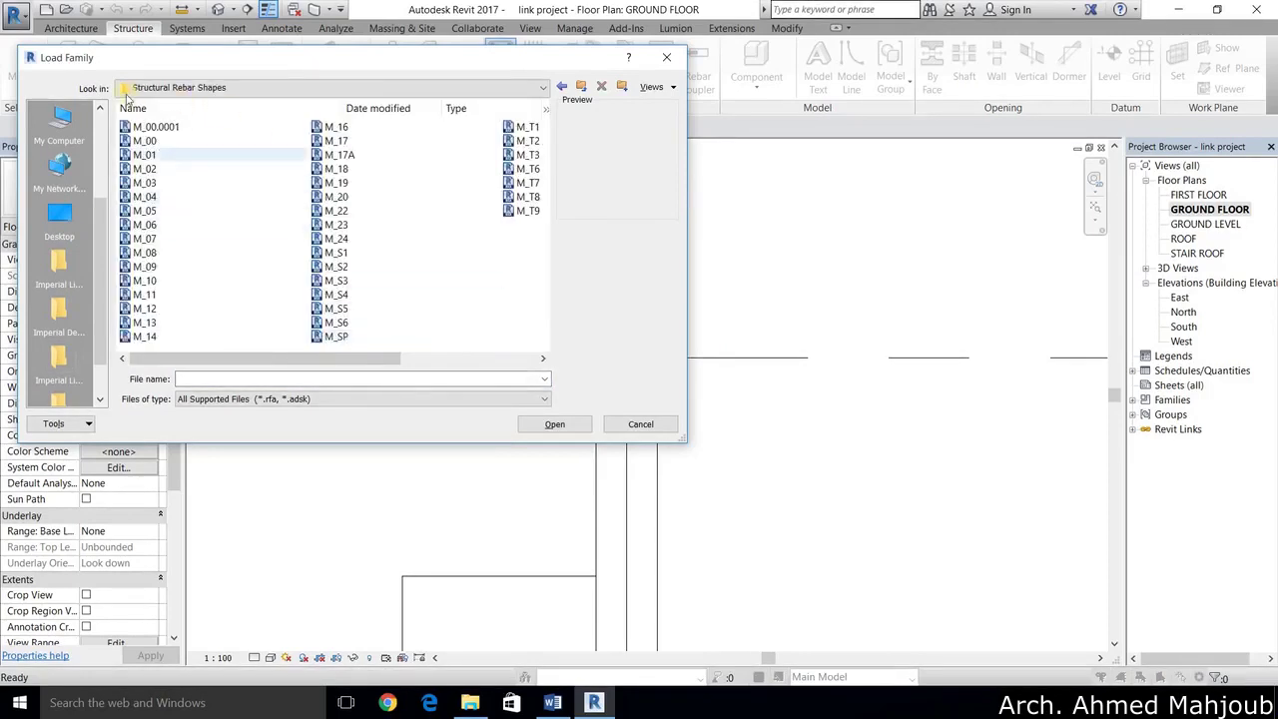
click(168, 127)
double_click(168, 127)
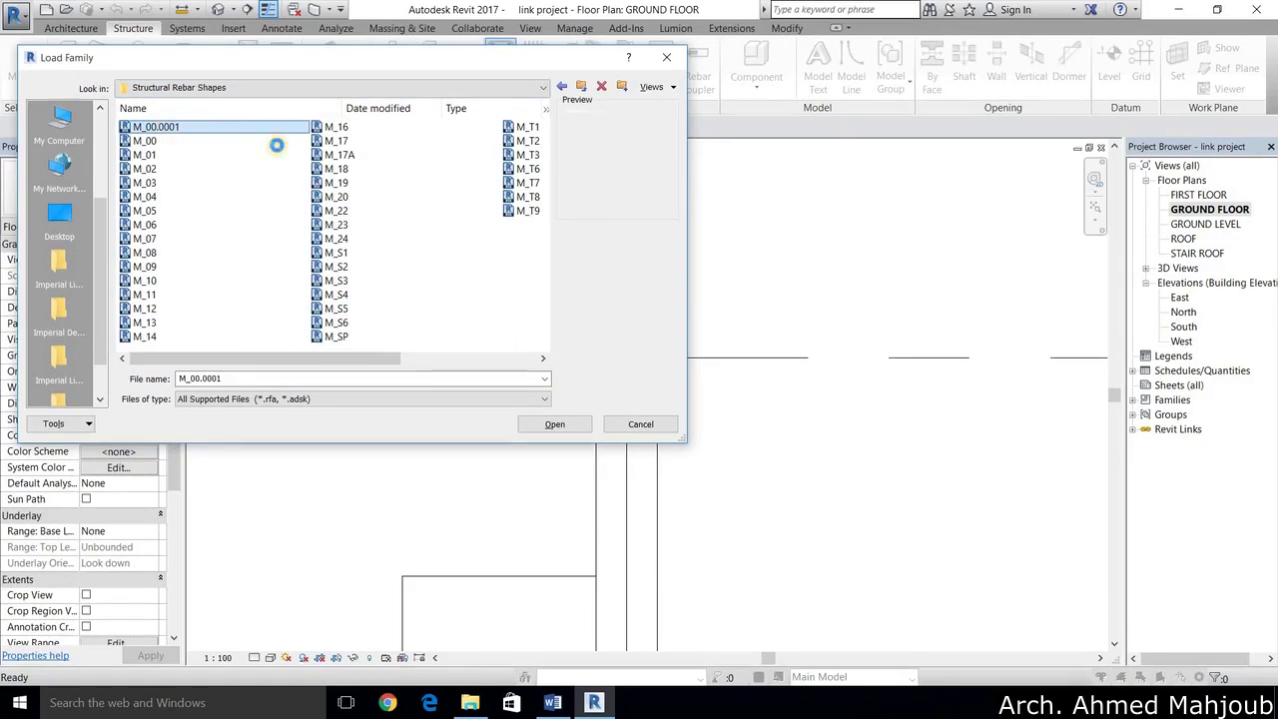
key(ctrl+a)
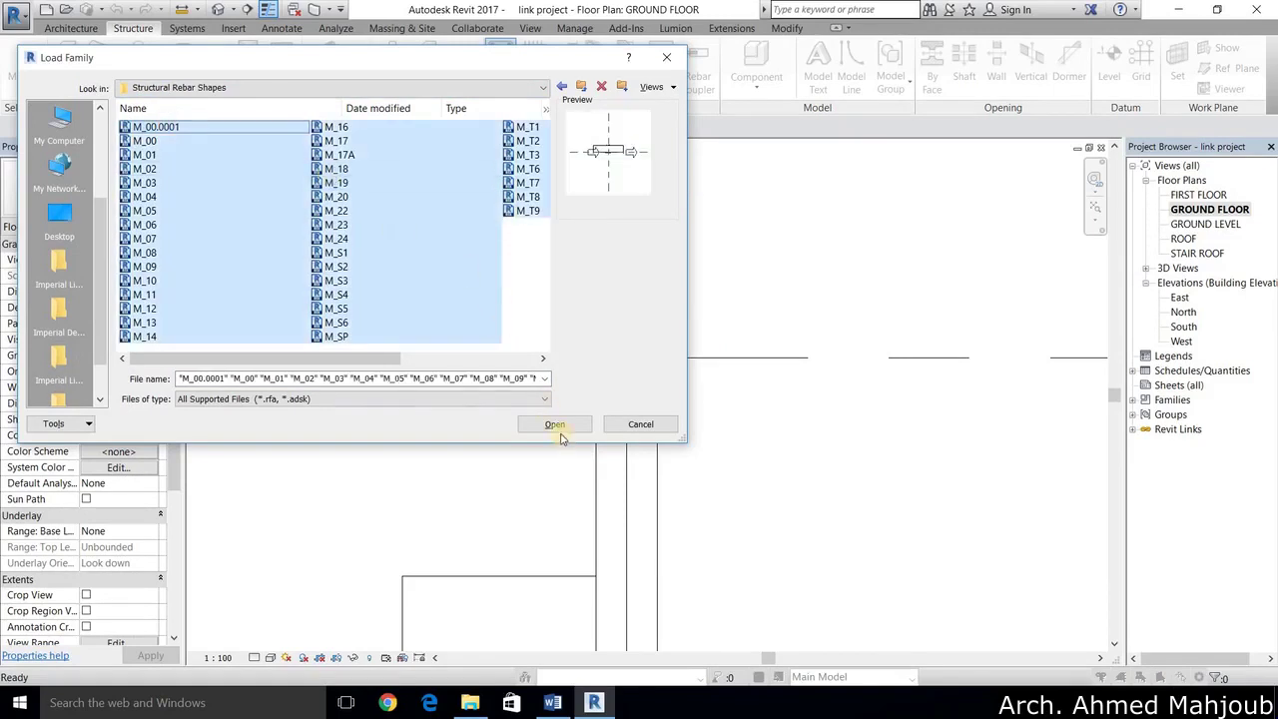
click(556, 428)
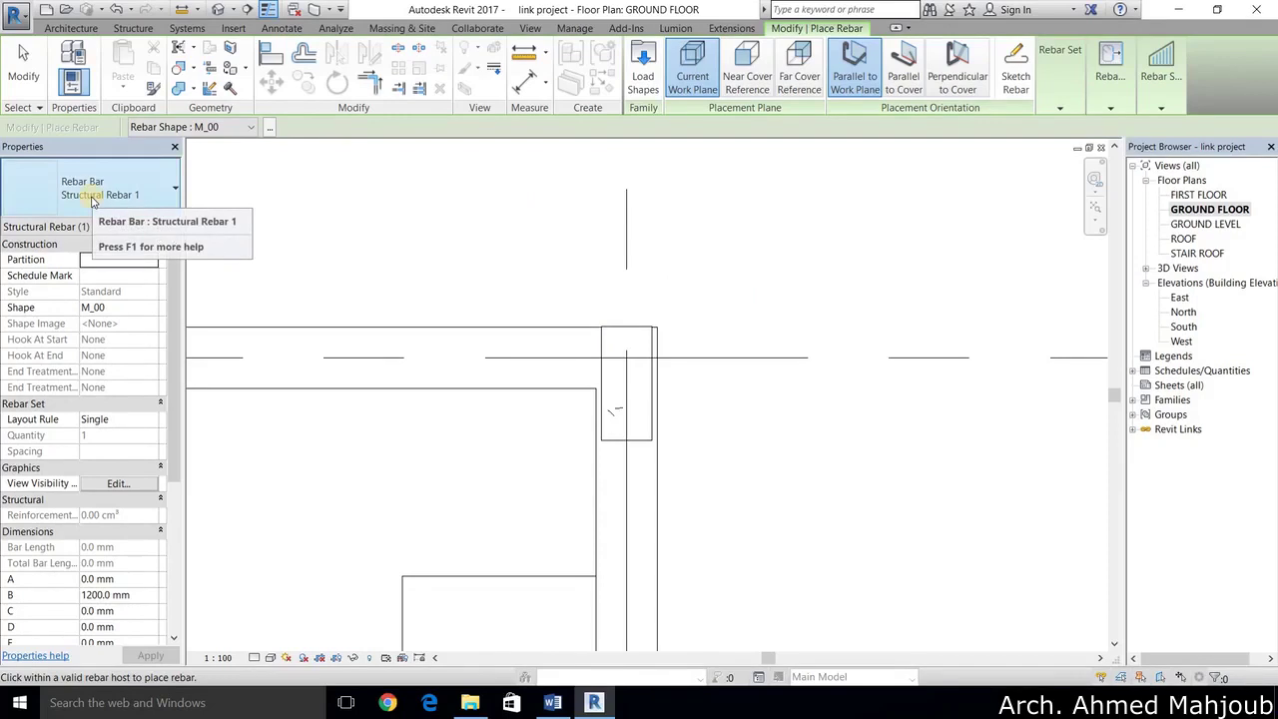
Step: Switch the rebar to bar type 10M and dismiss the rebar shape definitions notice
click(92, 197)
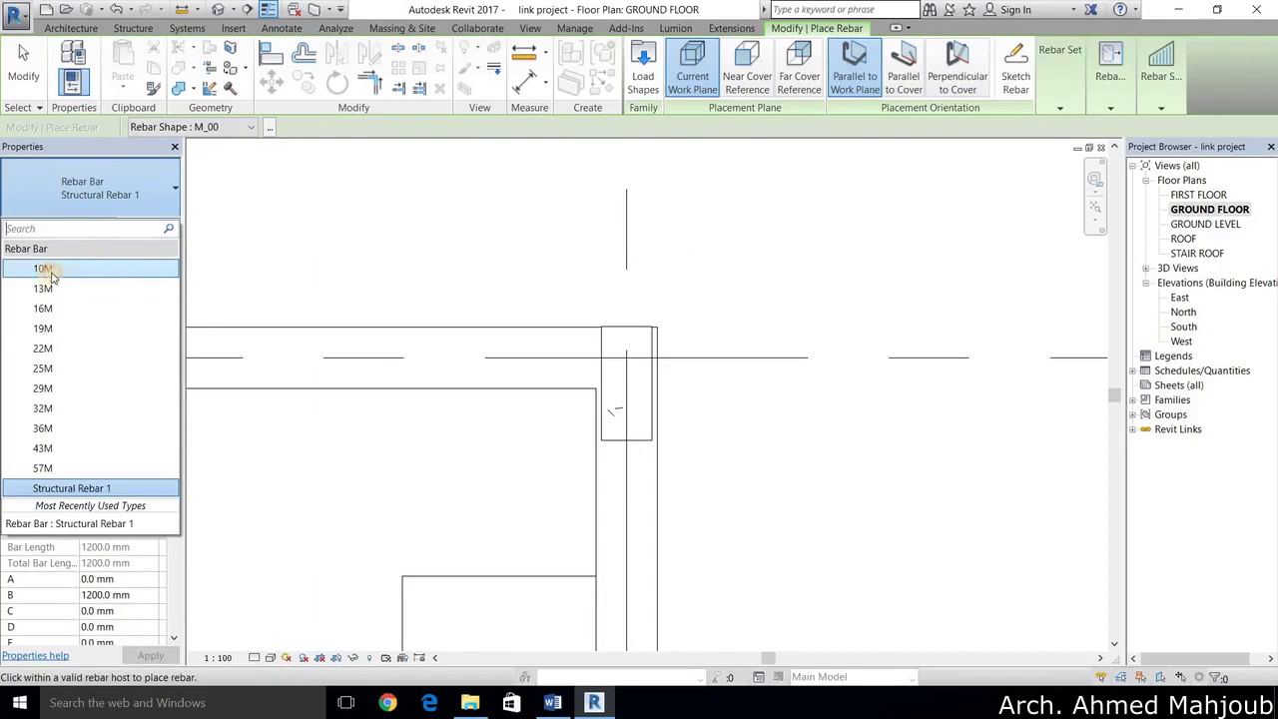
click(44, 269)
click(414, 249)
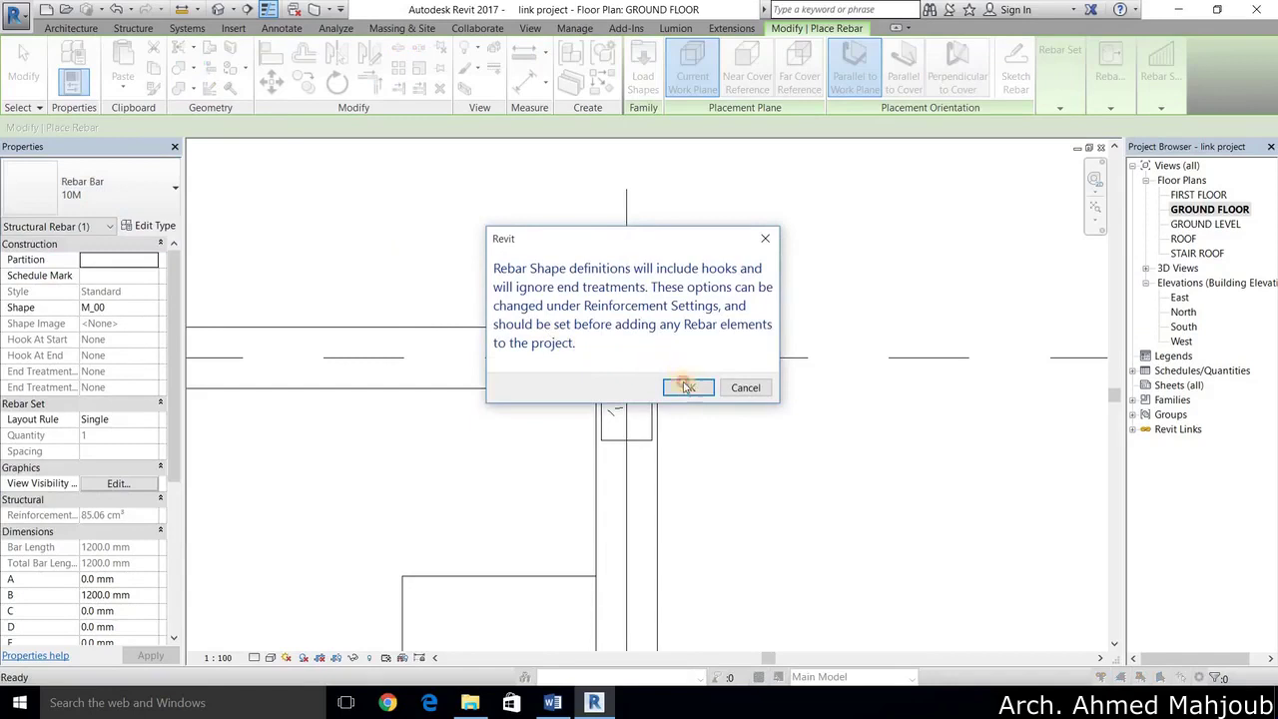
key(Return)
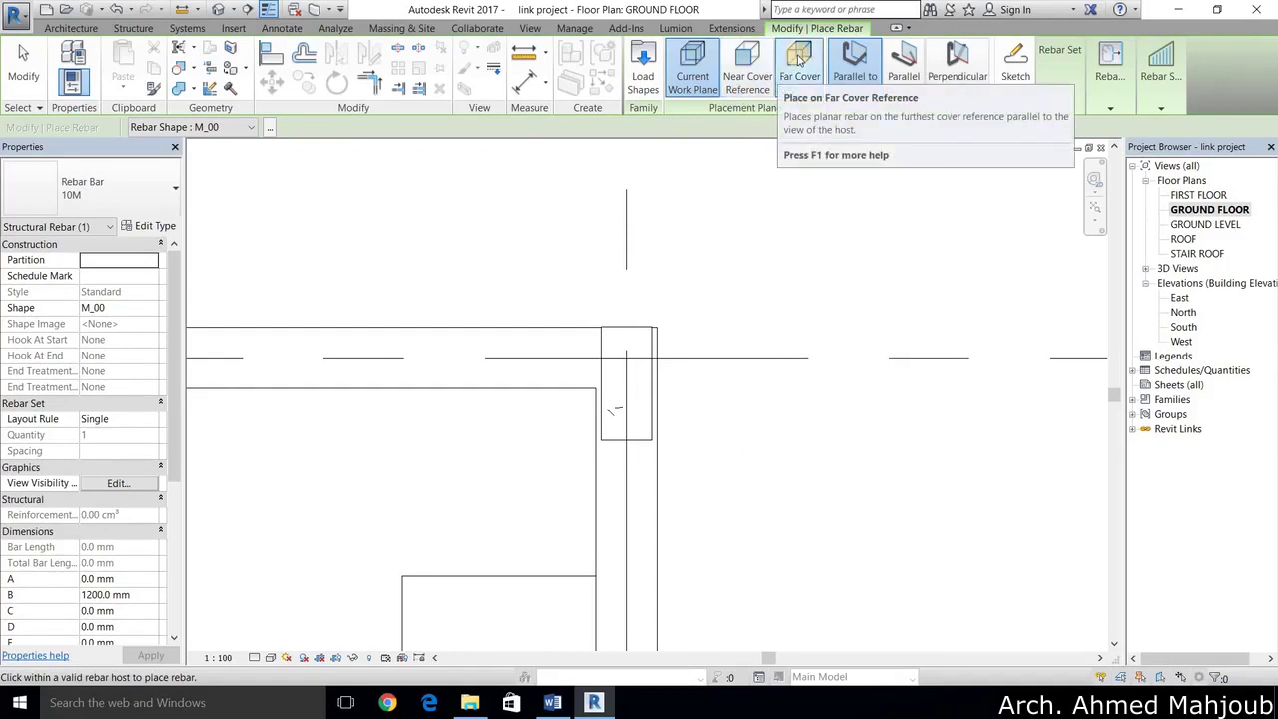
Step: Place rebar on the Far Cover Reference plane with a new orientation, showing Rebar Set options
click(801, 78)
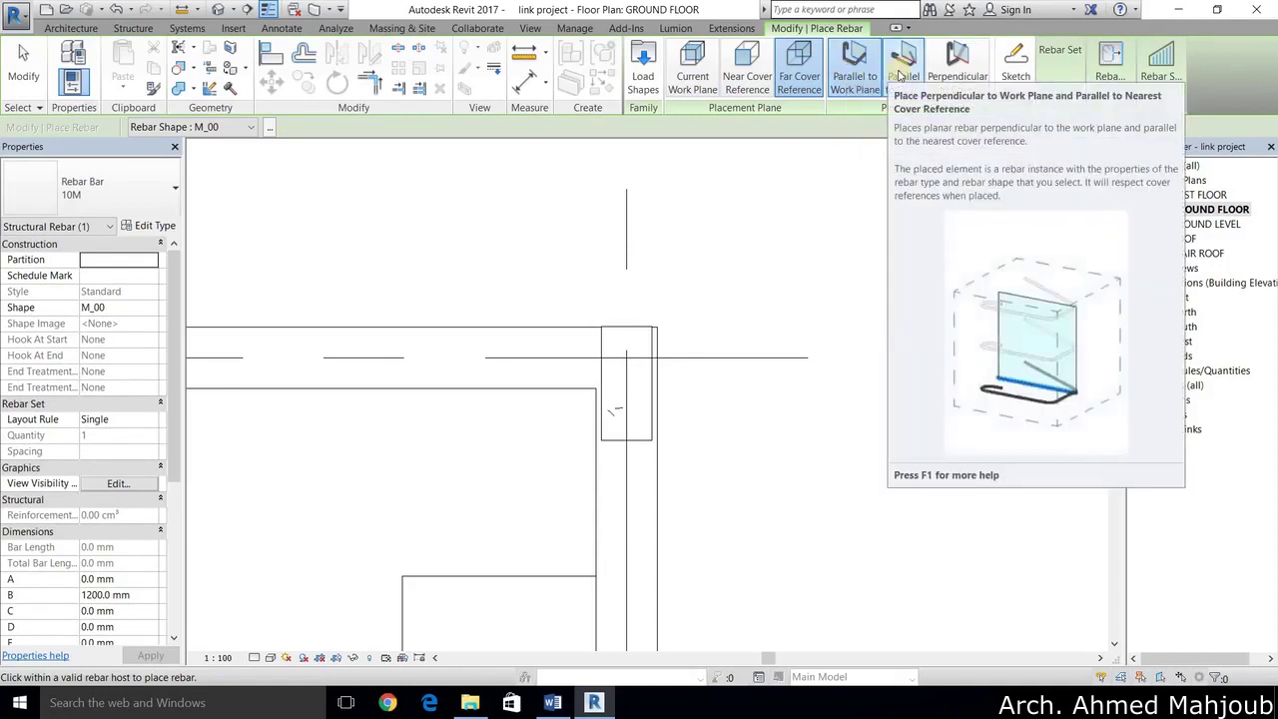
click(954, 85)
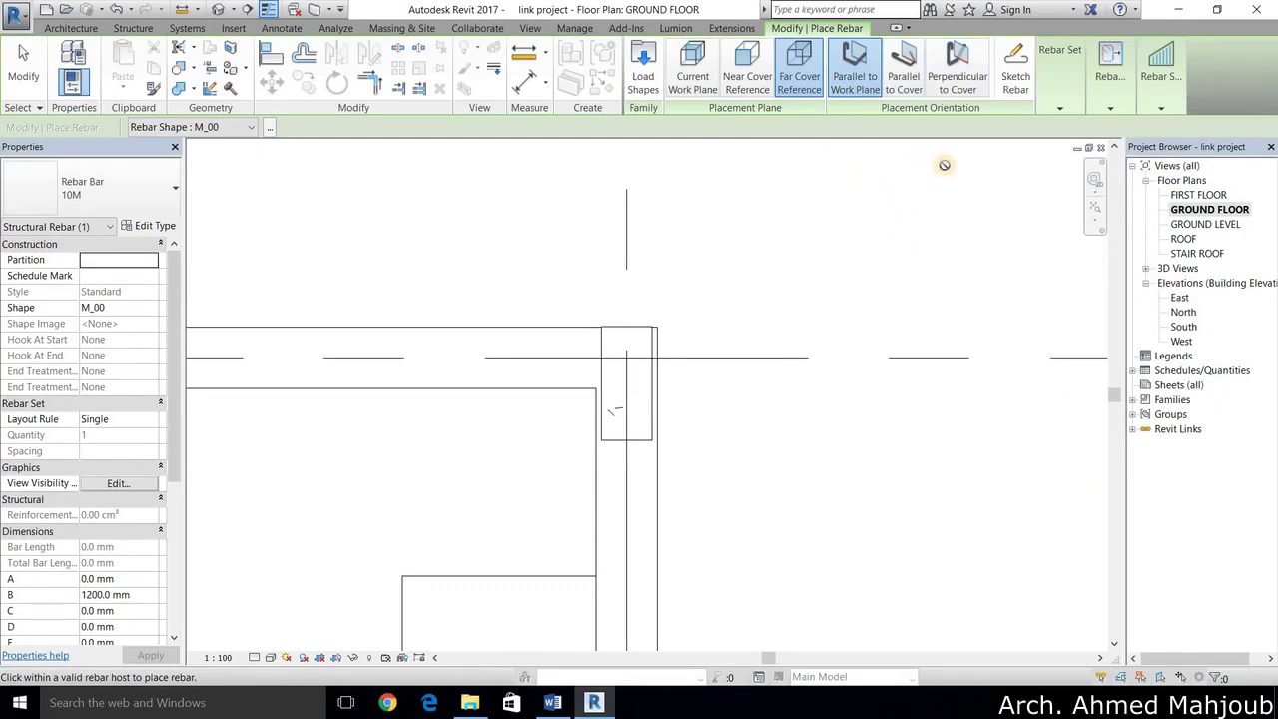
click(1060, 93)
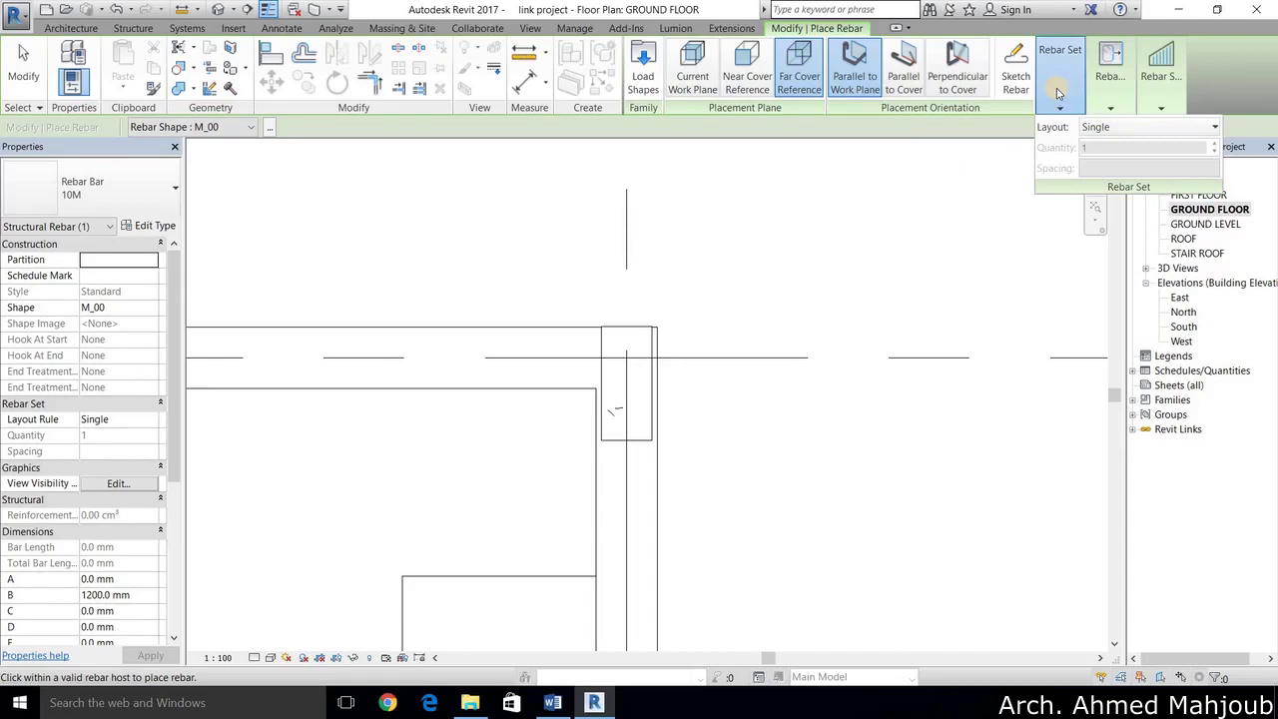
Step: Set the rebar set layout to Maximum Spacing with its 100.0 mm spacing value selected
click(1104, 130)
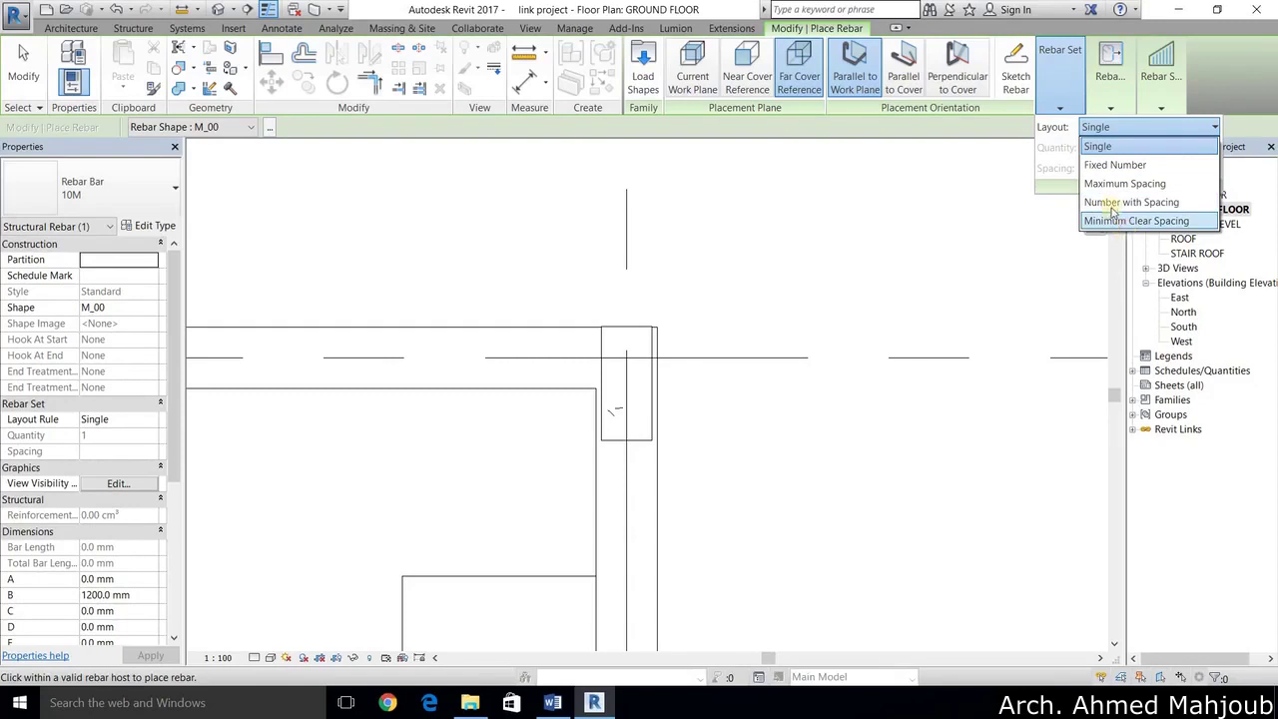
click(1118, 183)
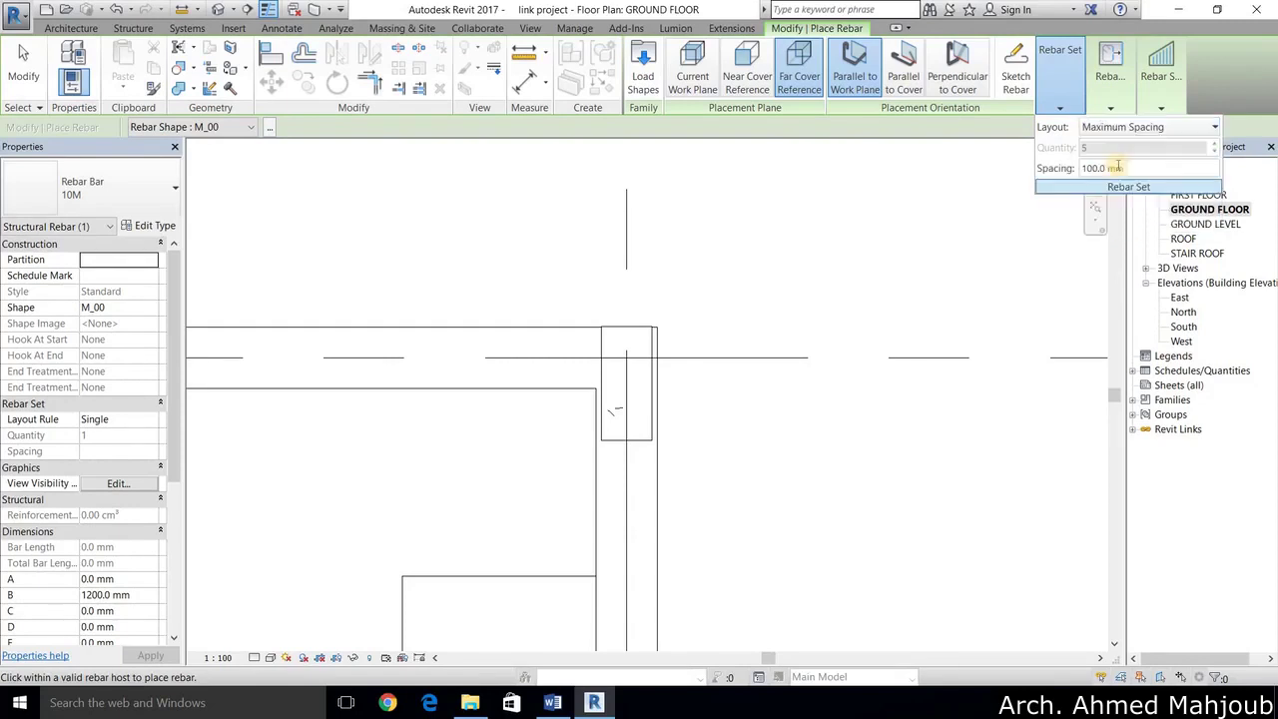
double_click(1111, 172)
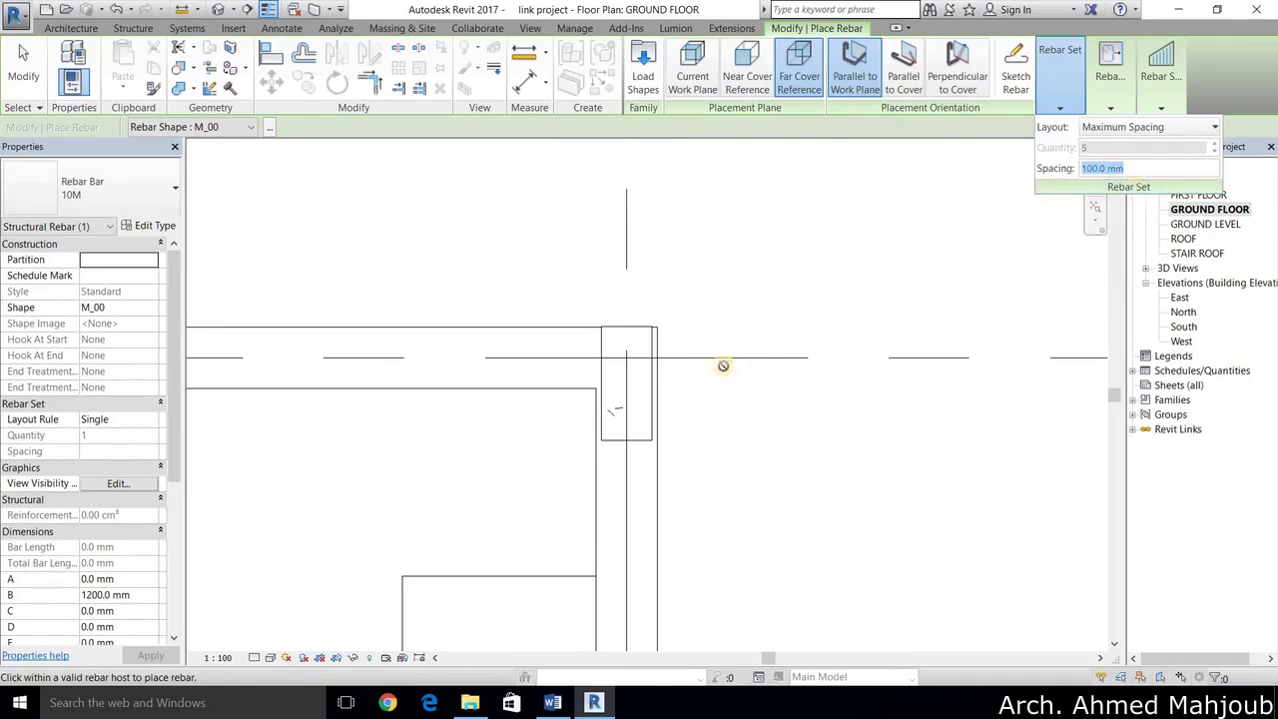
Step: Orient bars parallel to the work plane and pick M_T1 from the Rebar Shape Browser
scroll(627, 361, up, 2)
scroll(627, 361, up, 2)
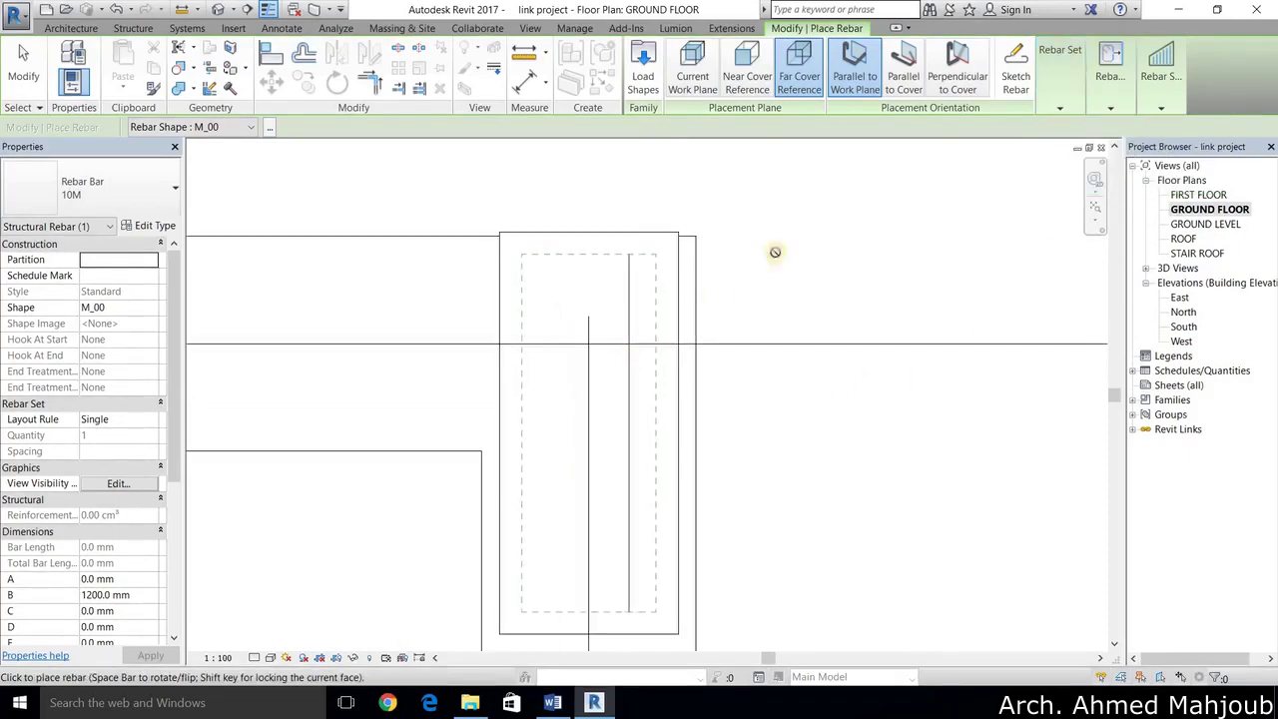
click(861, 91)
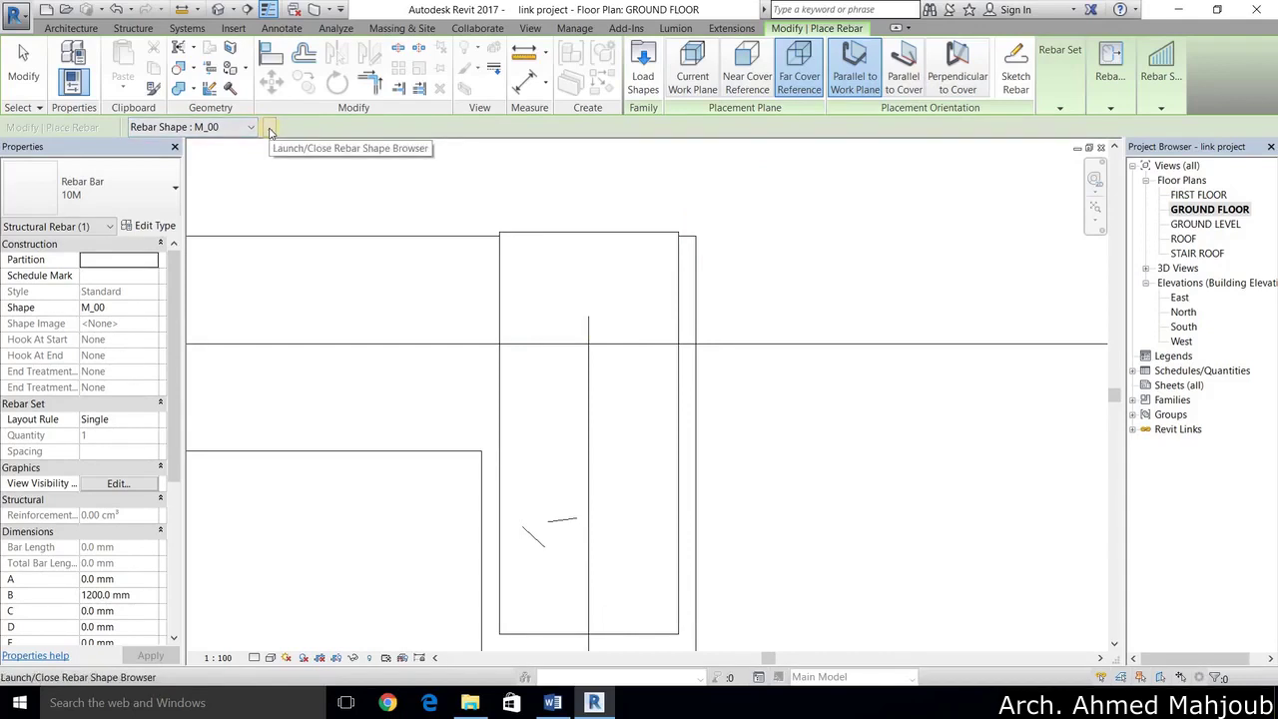
click(269, 130)
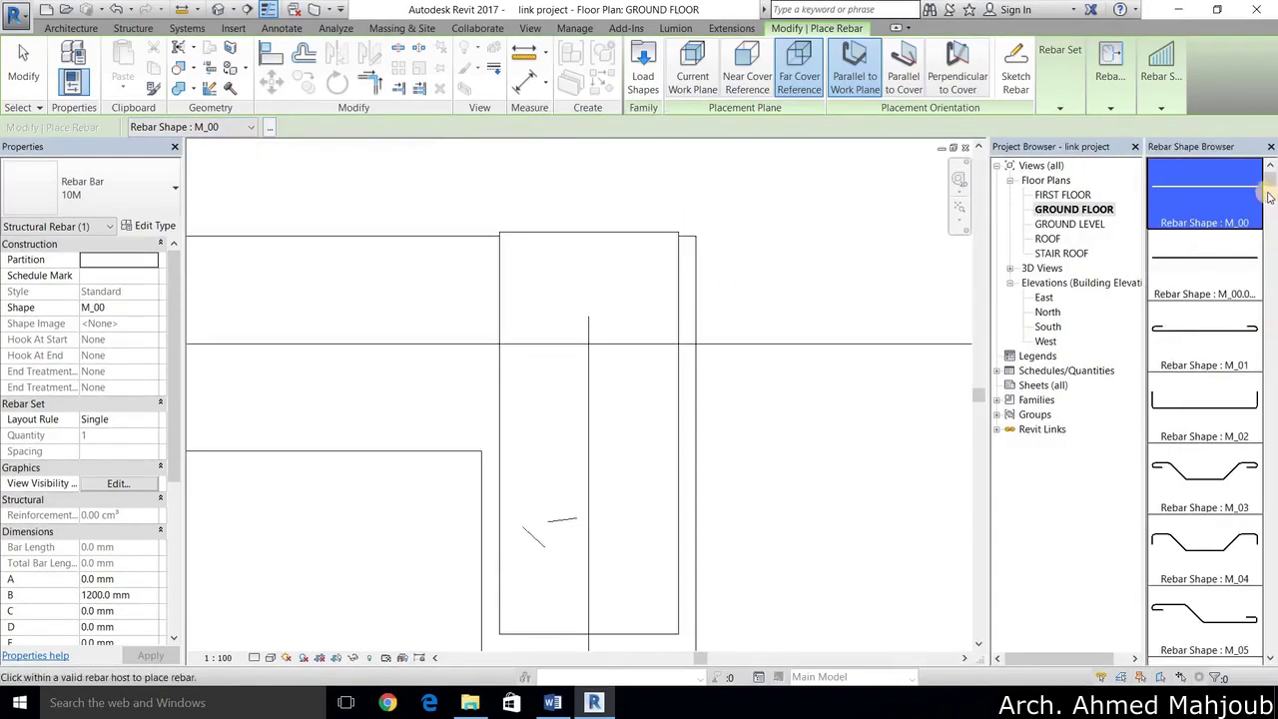
mouse_move(1271, 188)
mouse_down()
mouse_move(1266, 562)
mouse_move(1265, 528)
mouse_up()
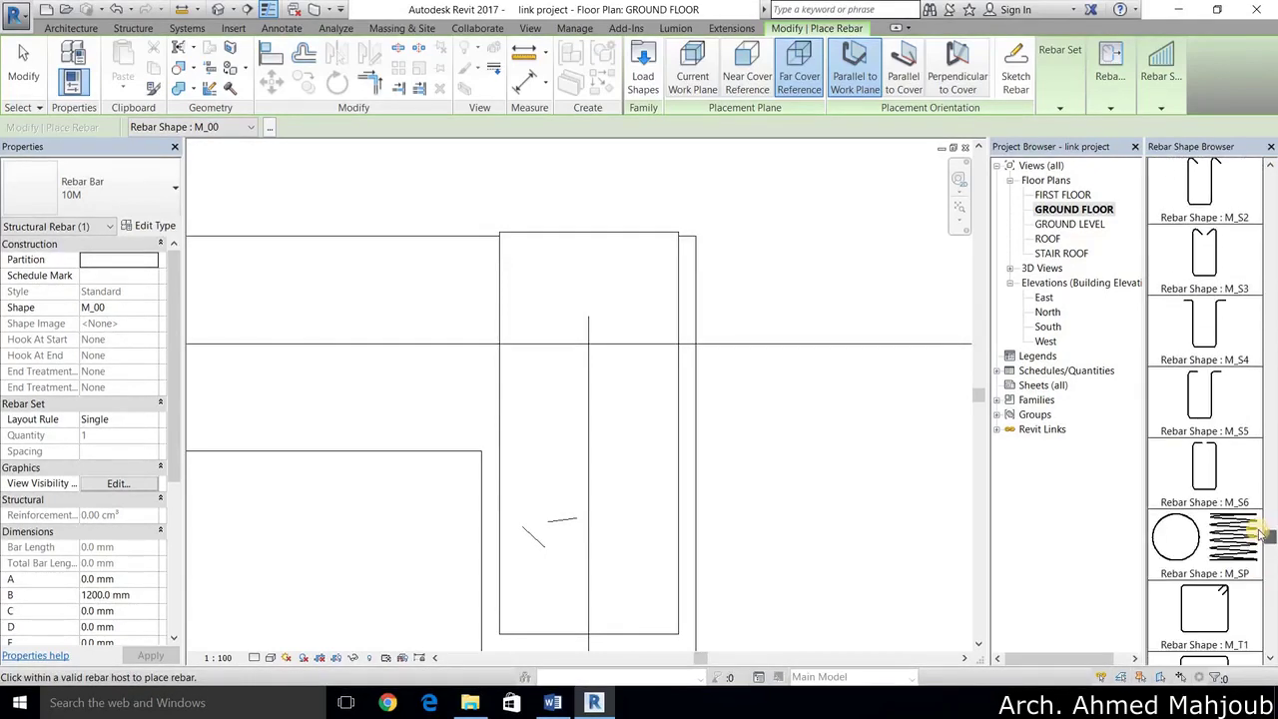
scroll(1248, 529, down, 1)
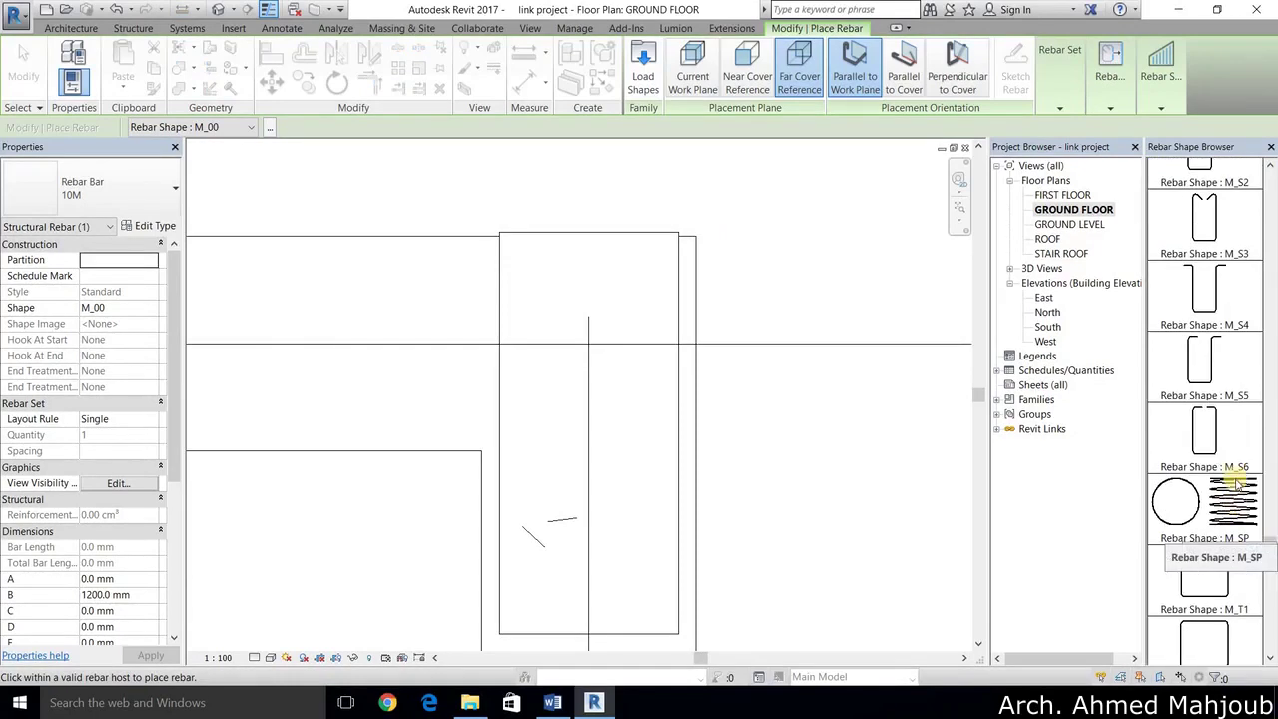
scroll(1226, 489, down, 1)
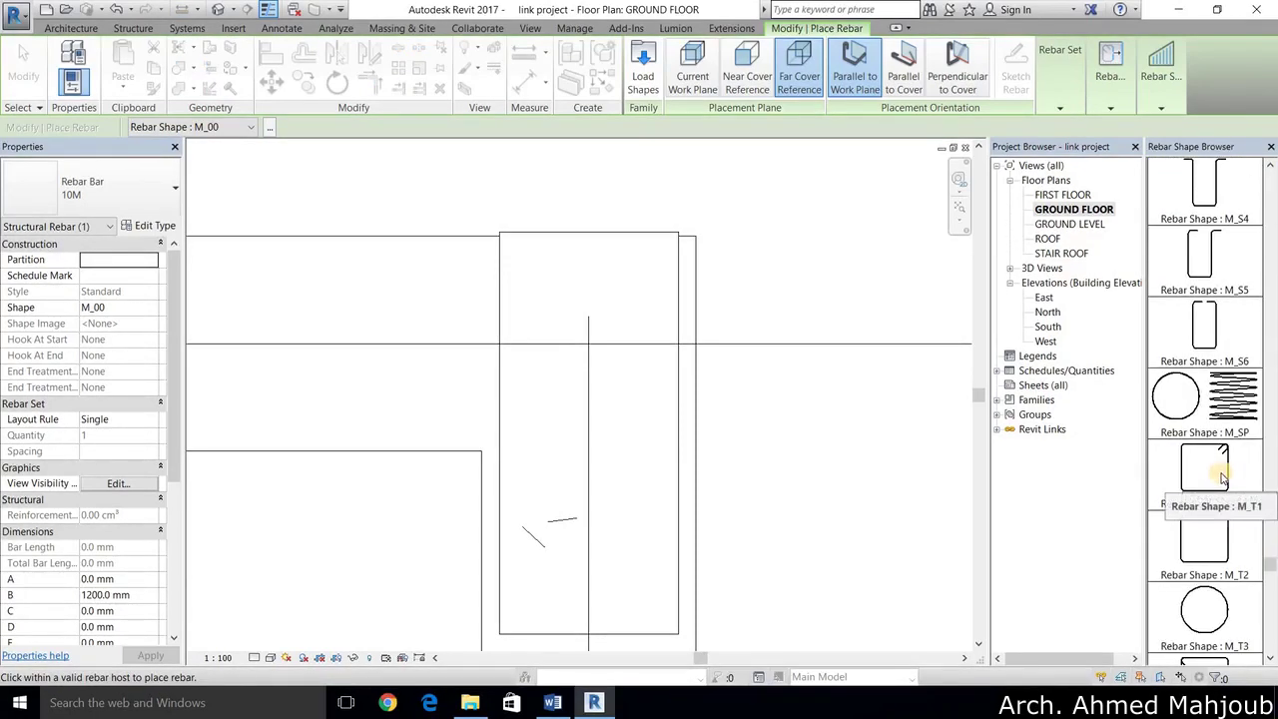
click(1214, 478)
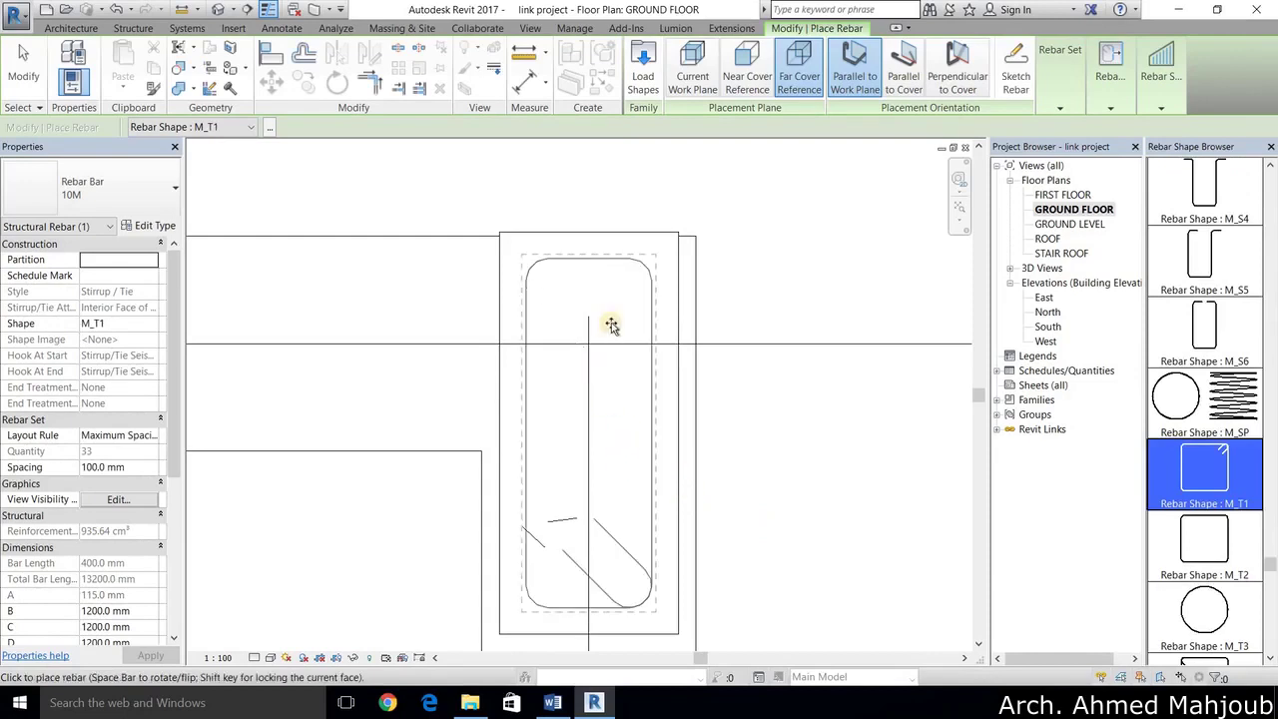
Step: Rotate the M_T1 tie hook to the top-left, place the 33-bar tie set, then open 3D
key(space)
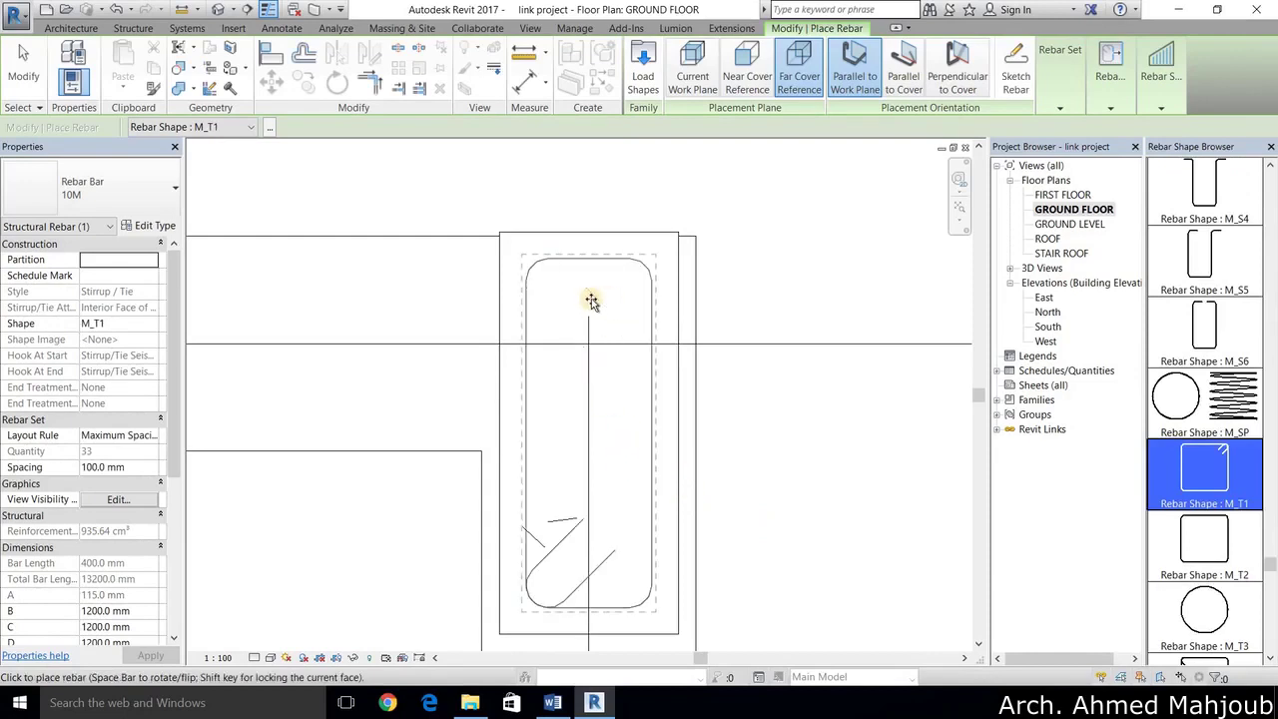
key(space)
key(space)
key(space)
key(space)
key(space)
key(space)
key(space)
key(space)
key(space)
key(space)
click(591, 301)
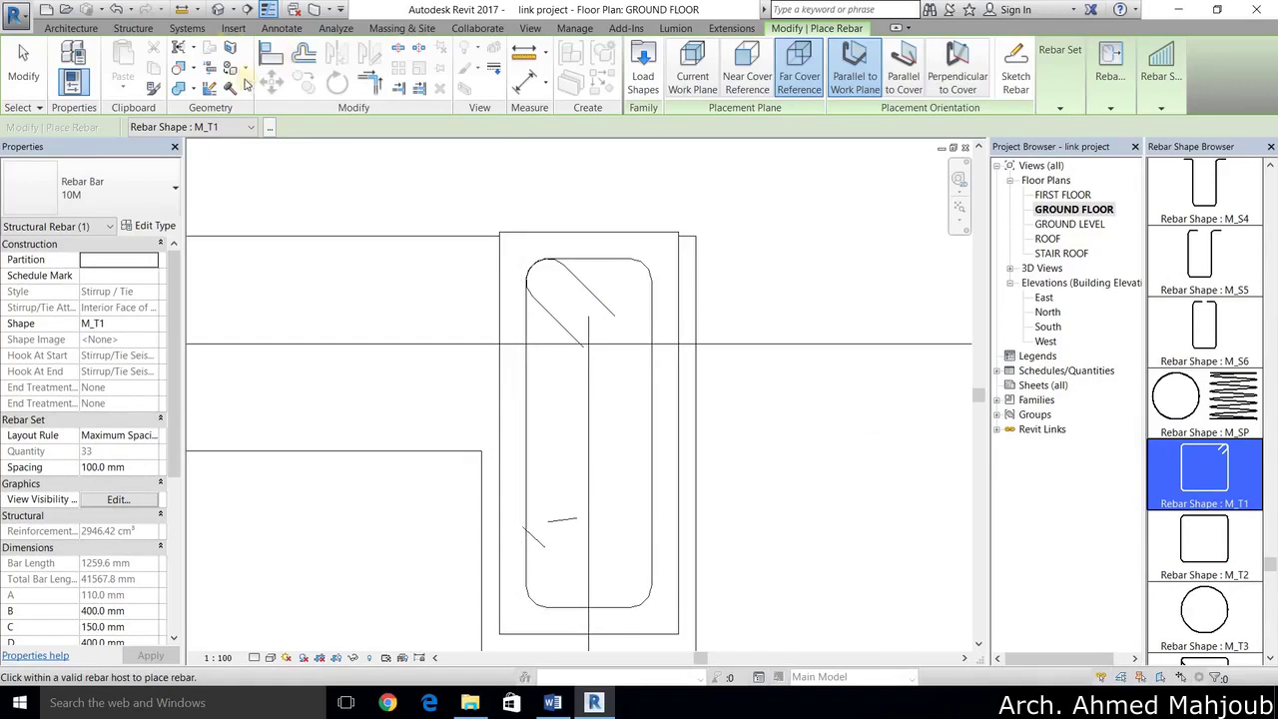
click(220, 10)
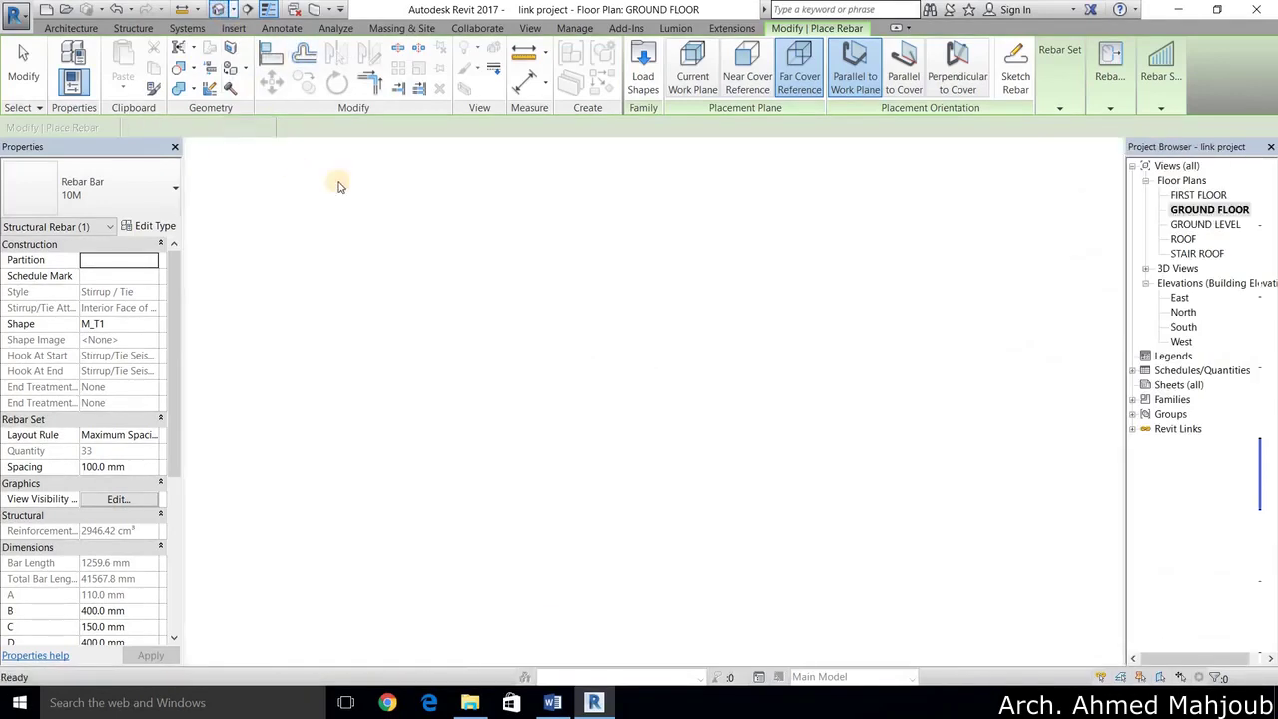
Step: End rebar placement and hide the linked building model in the 3D view
key(Escape)
scroll(685, 320, up, 3)
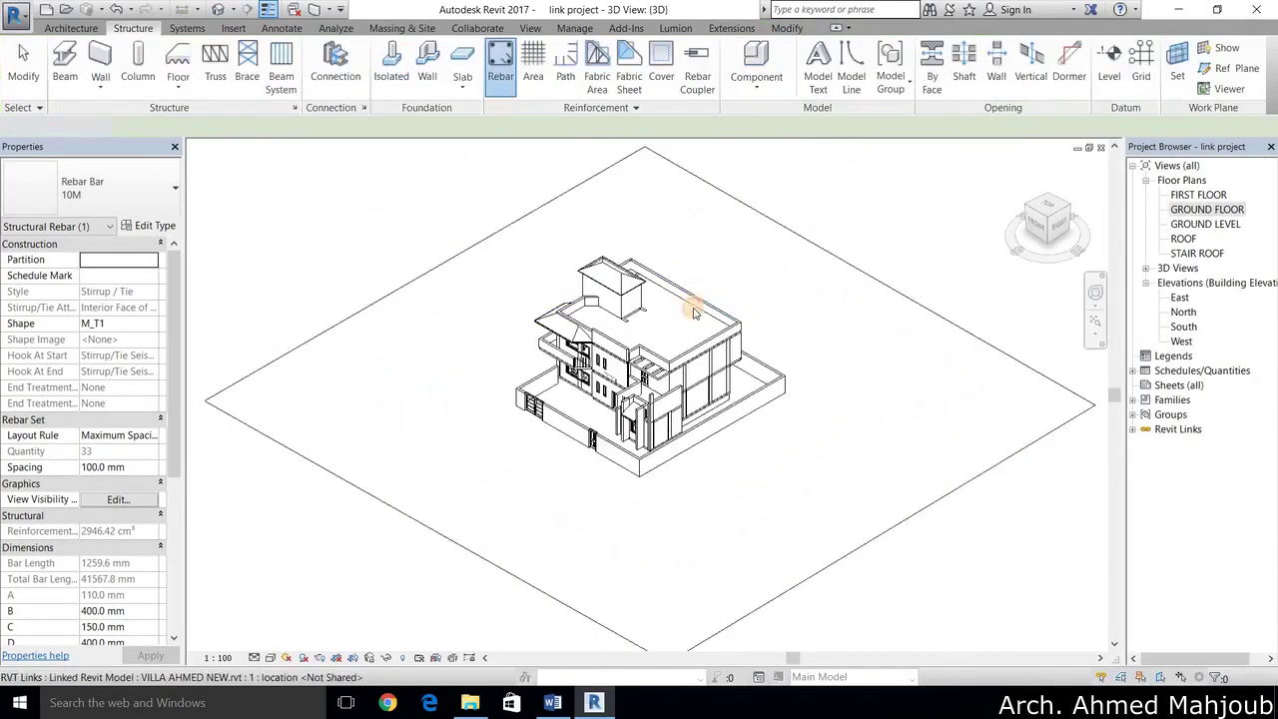
click(766, 304)
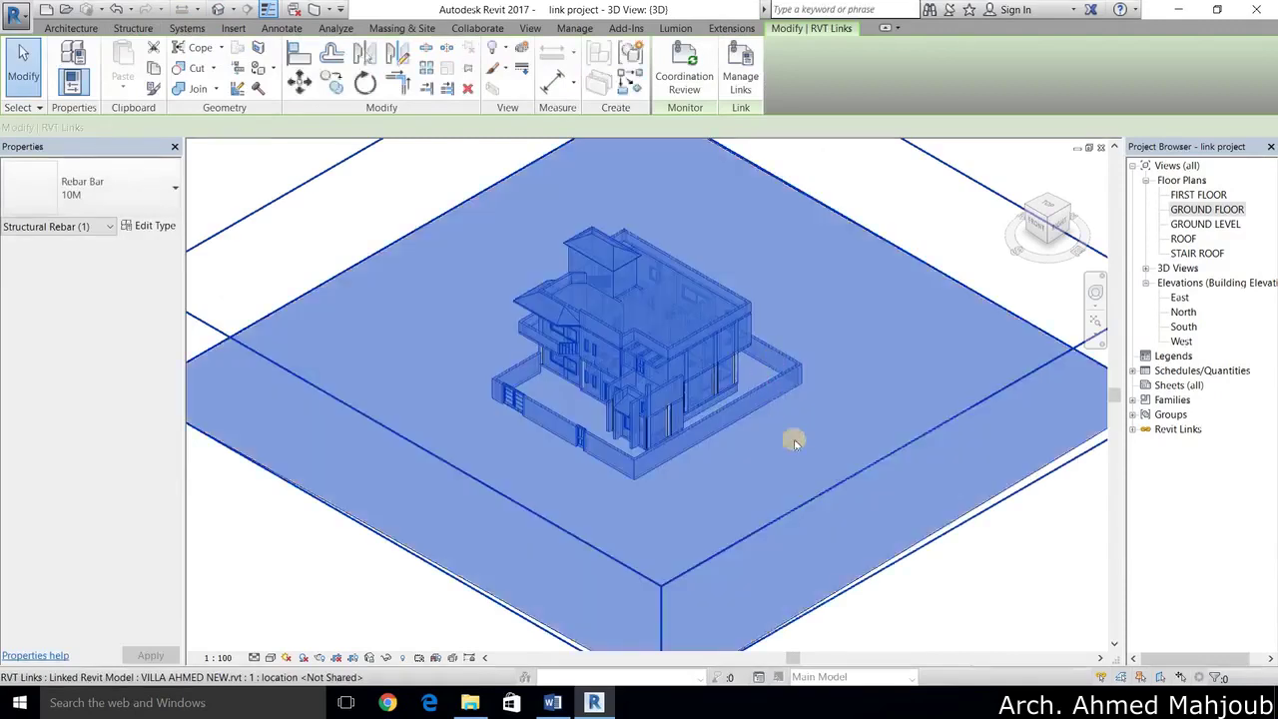
right_click(794, 441)
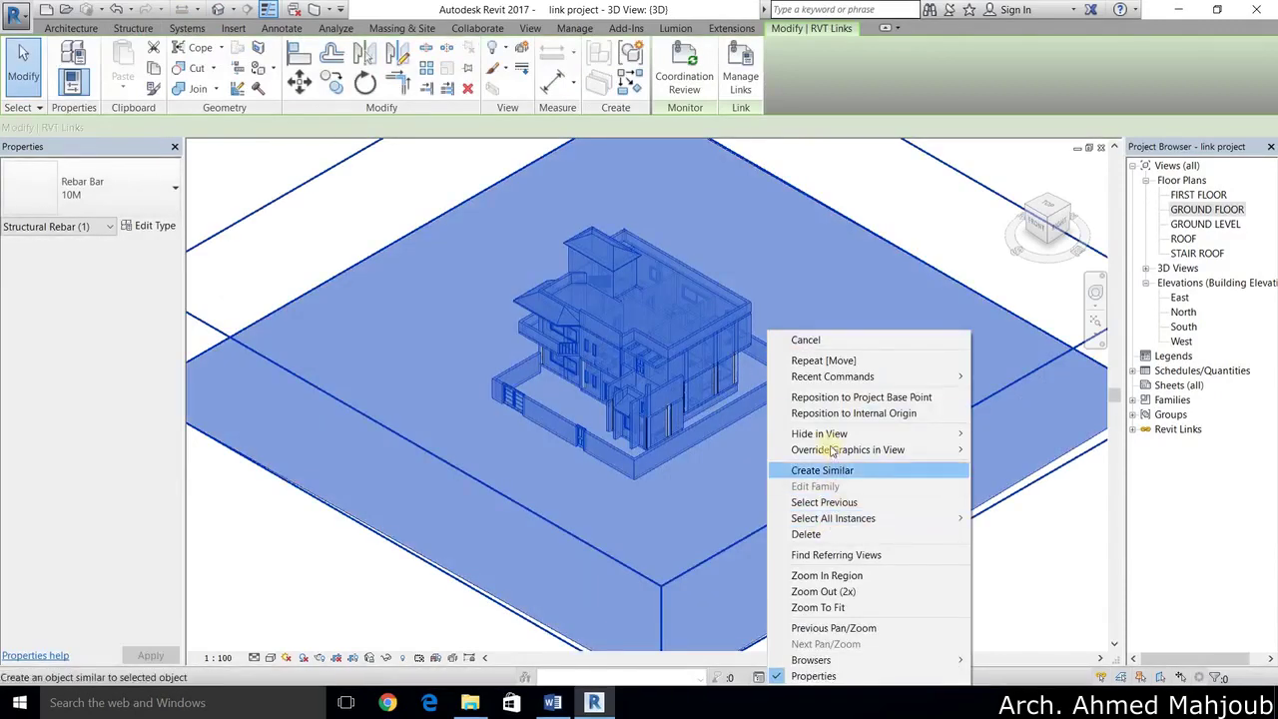
mouse_move(819, 434)
click(1004, 433)
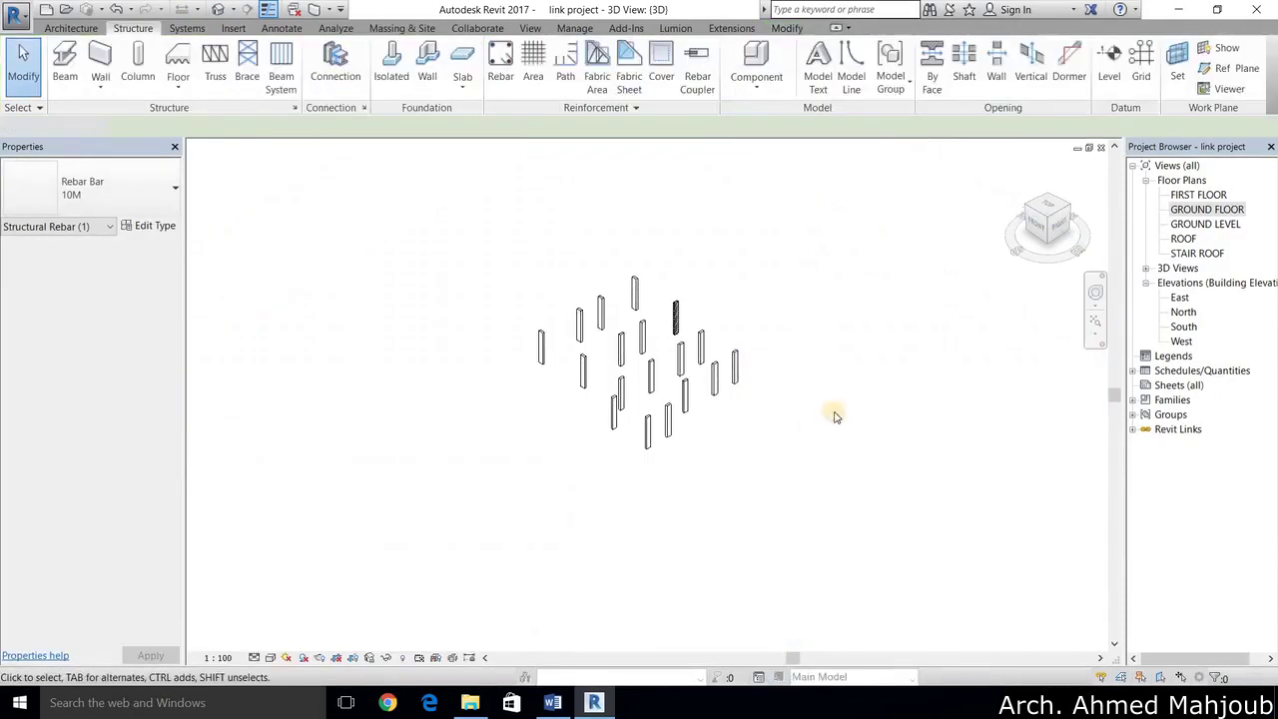
Step: Box-select the column and filter the selection down to Structural Rebar only
scroll(646, 285, up, 2)
scroll(640, 250, up, 3)
scroll(616, 177, up, 3)
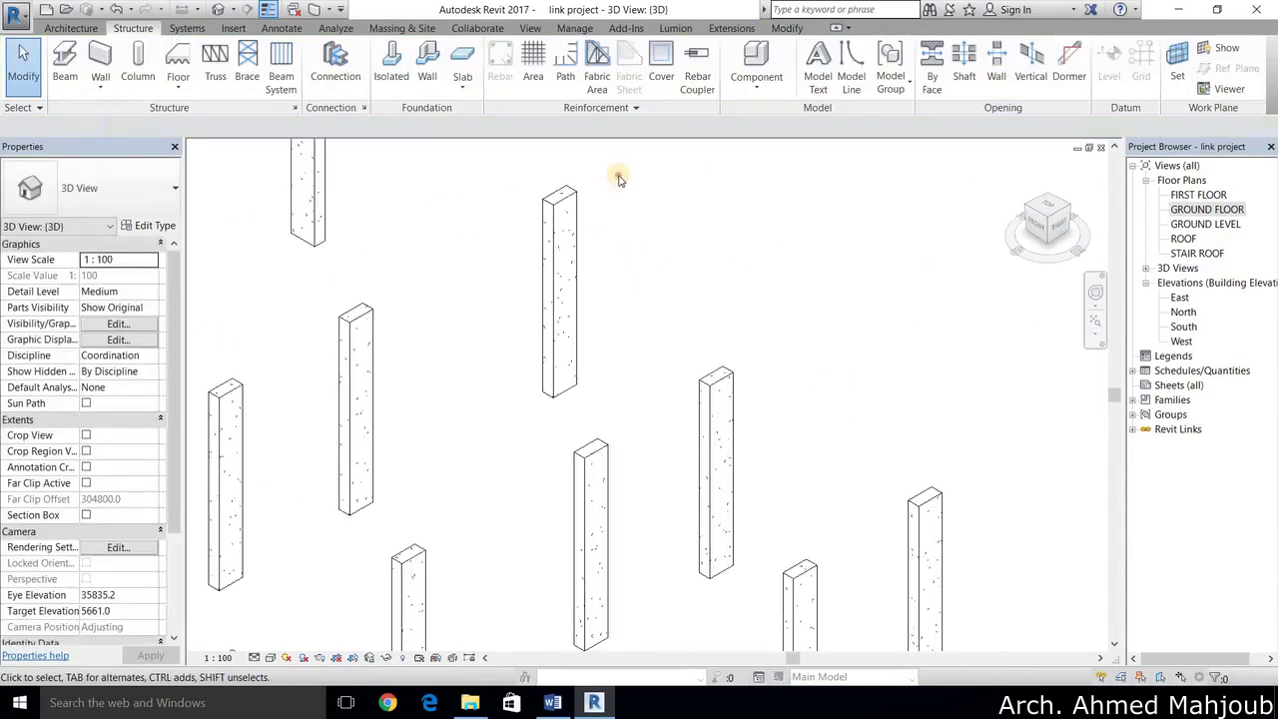
drag(607, 178, 499, 405)
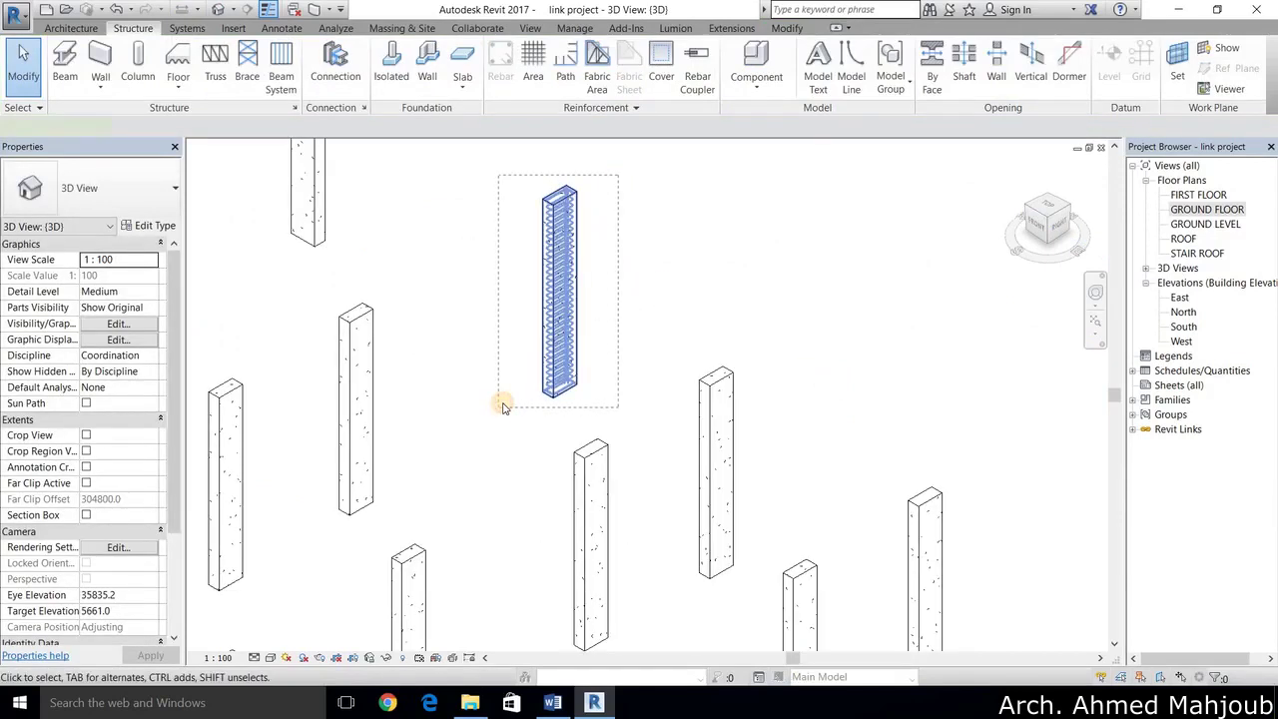
click(736, 83)
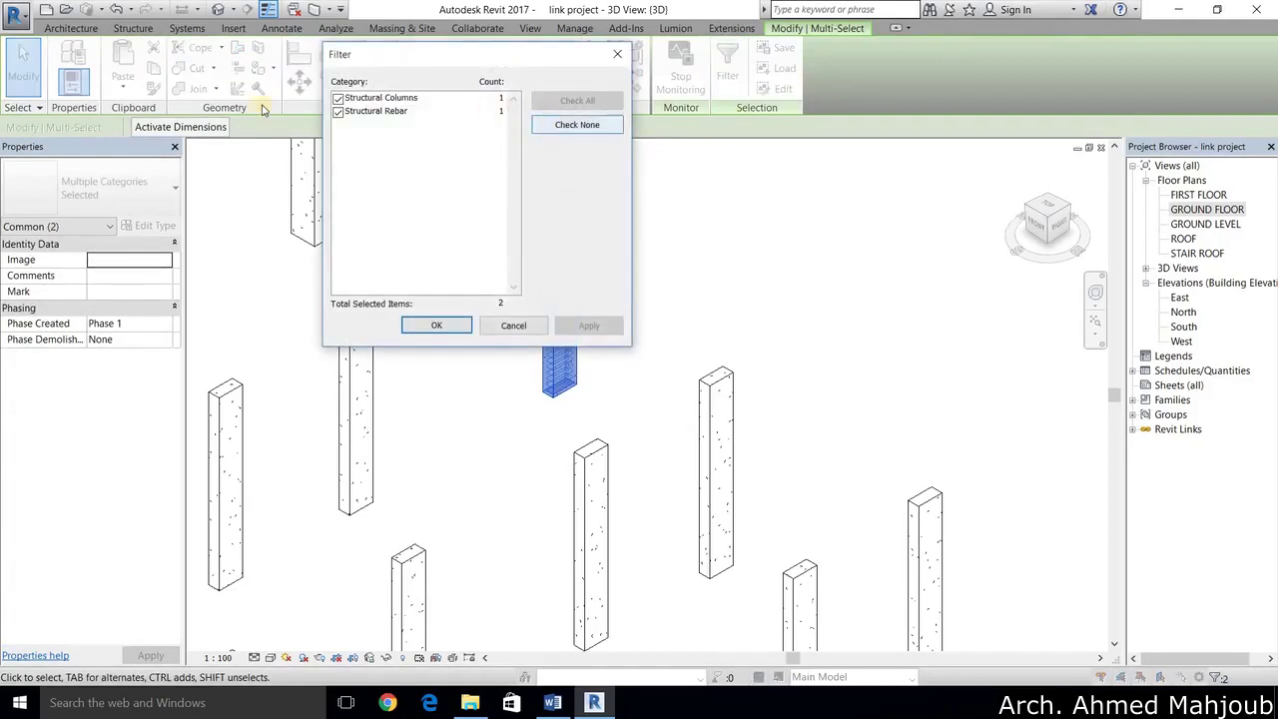
click(548, 131)
click(340, 116)
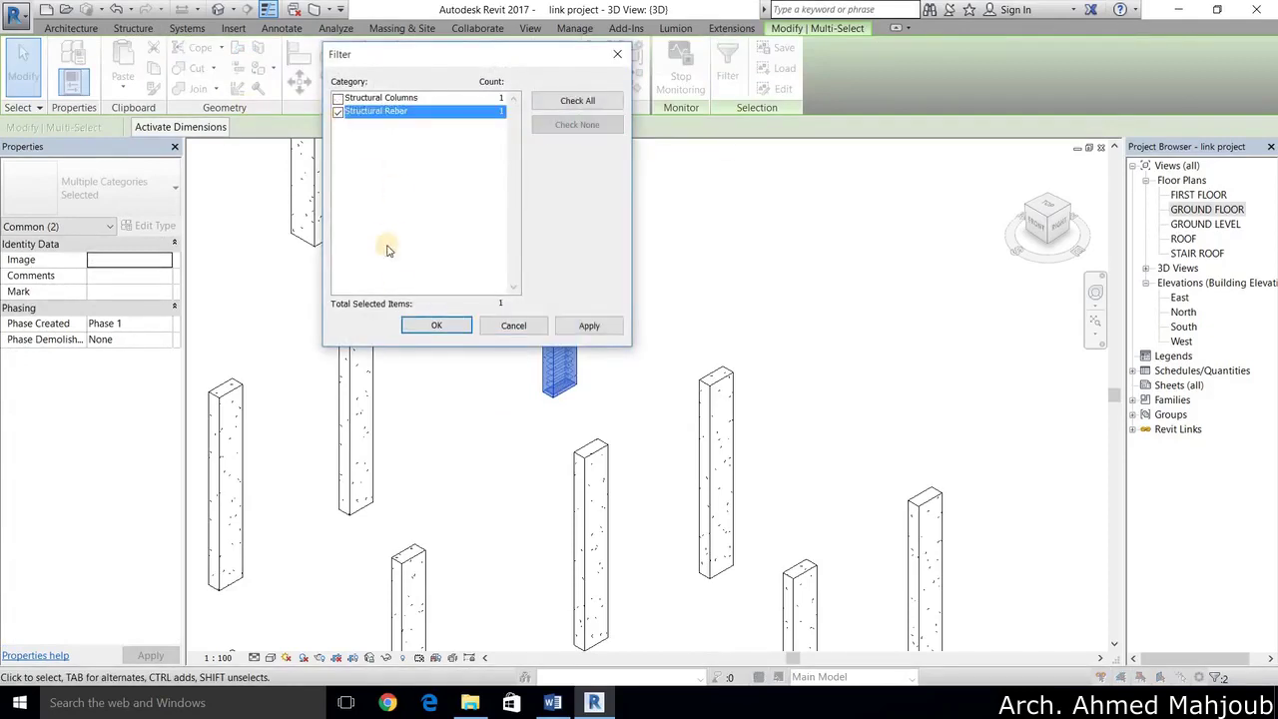
click(433, 331)
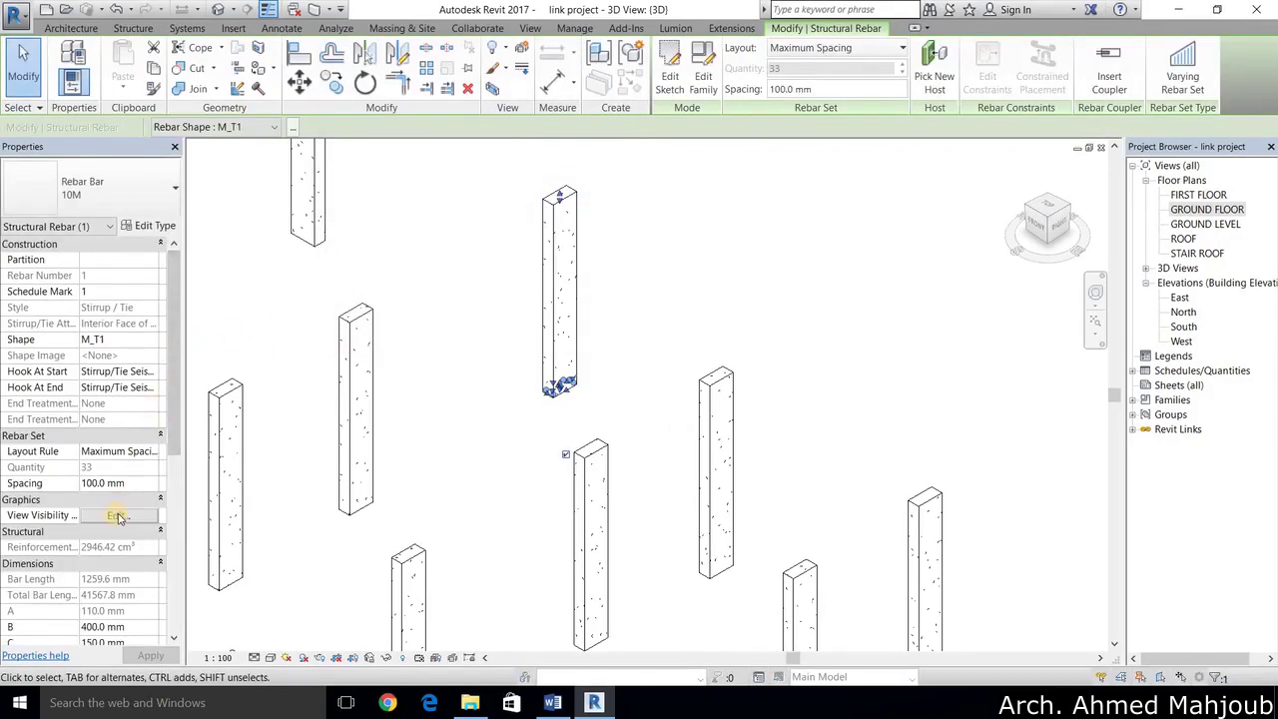
Step: Set the ties to View unobscured and View as solid in the 3D View
click(121, 517)
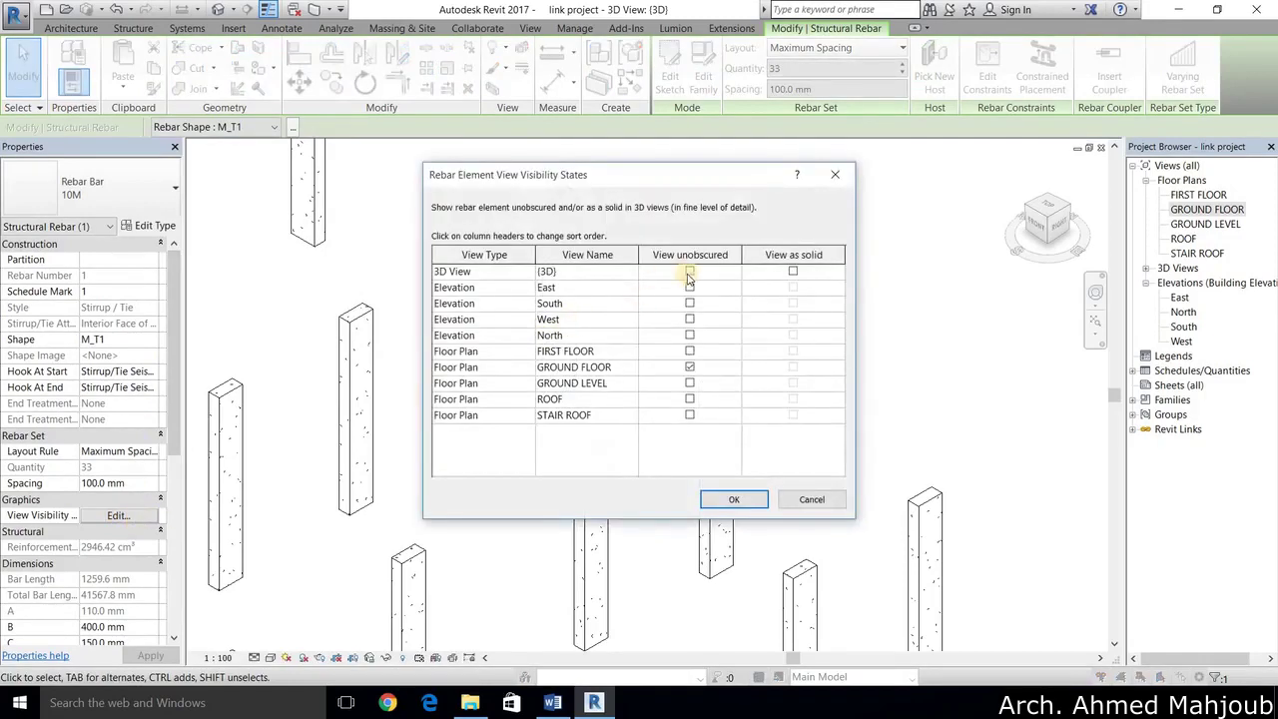
click(690, 274)
click(792, 272)
click(750, 503)
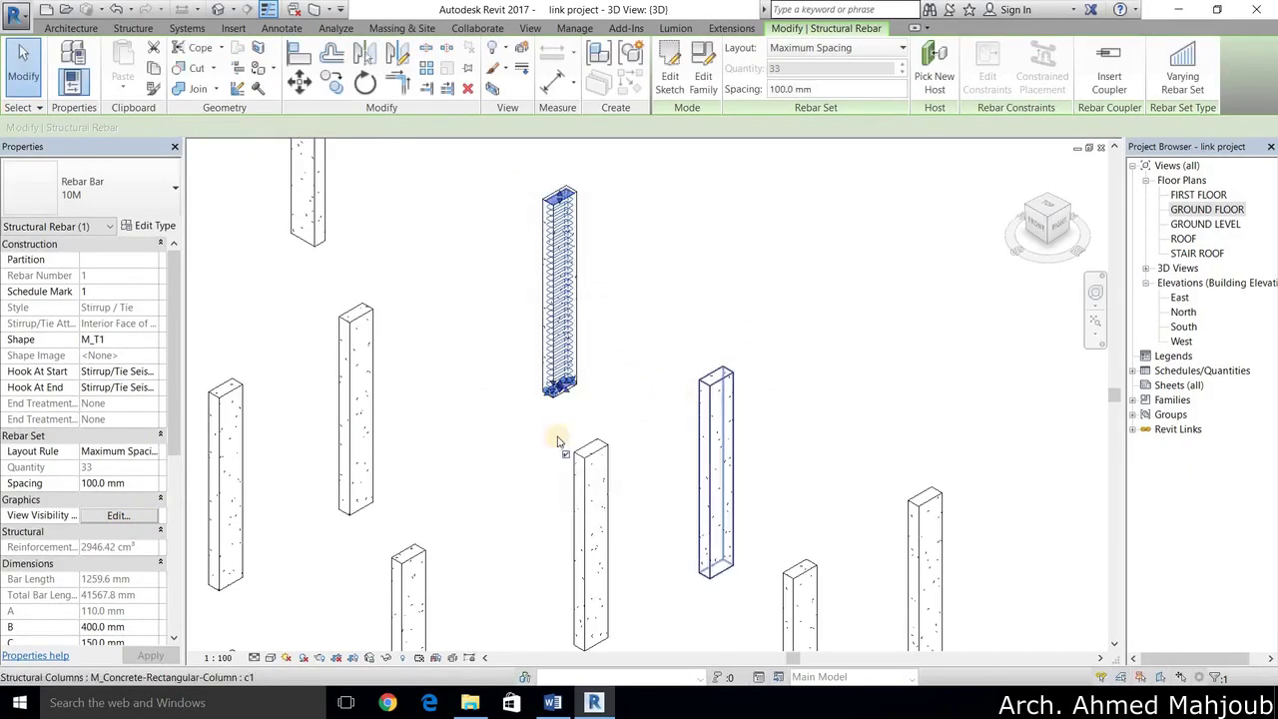
Step: Set the 3D view to Consistent Colors visual style and Fine detail level
click(271, 658)
click(297, 607)
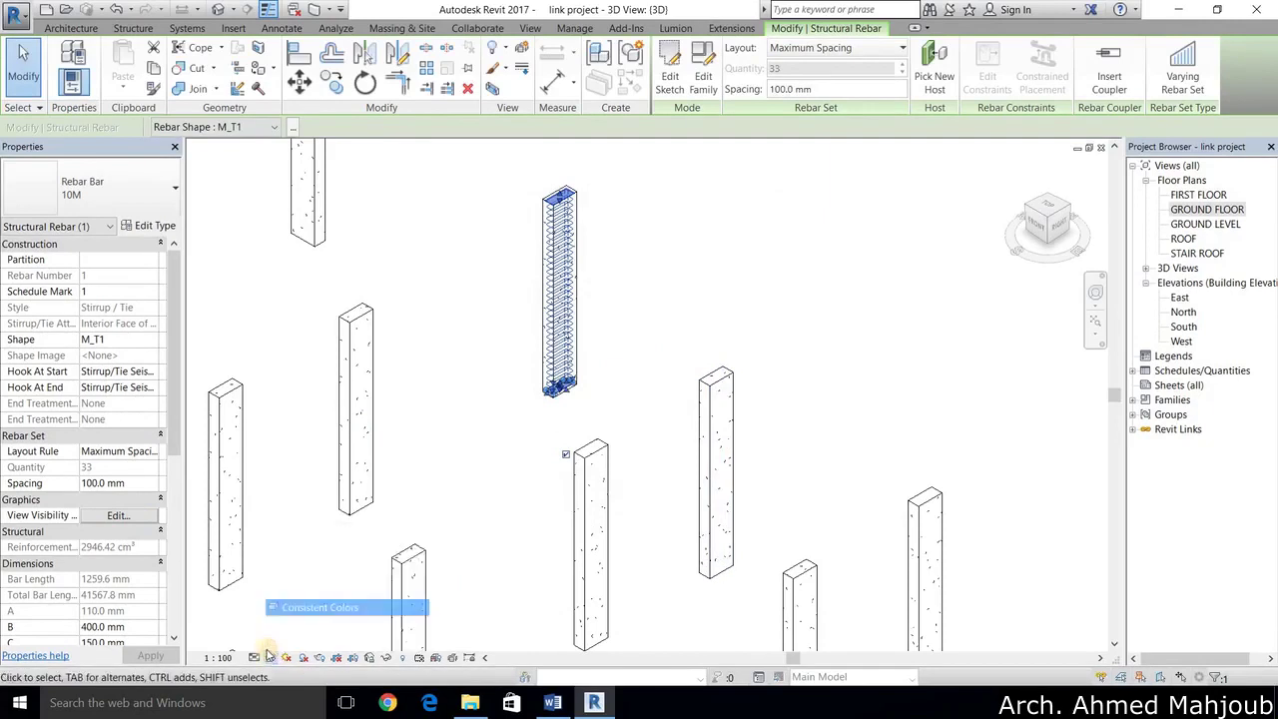
click(256, 657)
click(268, 645)
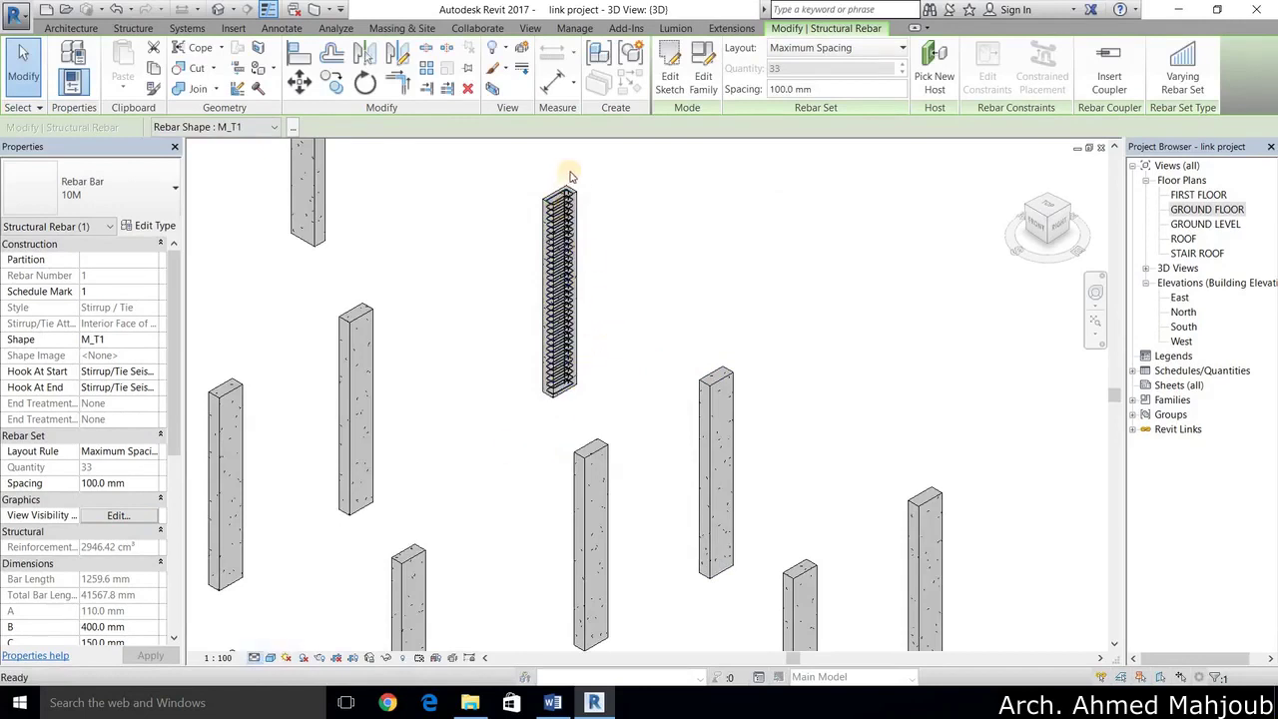
scroll(578, 186, up, 5)
scroll(590, 360, down, 1)
scroll(609, 379, down, 1)
scroll(599, 360, down, 1)
scroll(584, 424, down, 2)
mouse_move(579, 240)
middle_down()
mouse_move(570, 480)
mouse_move(580, 290)
middle_up()
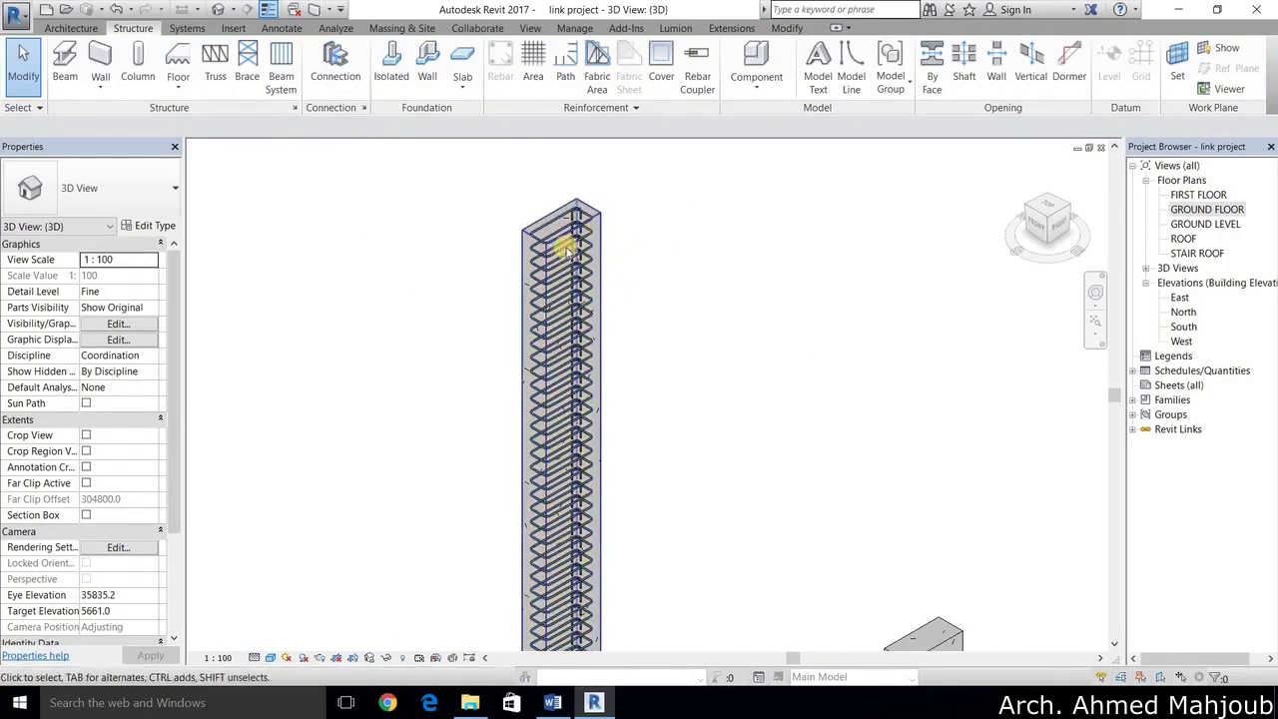
shift+middle_drag(586, 213, 546, 257)
scroll(546, 257, up, 2)
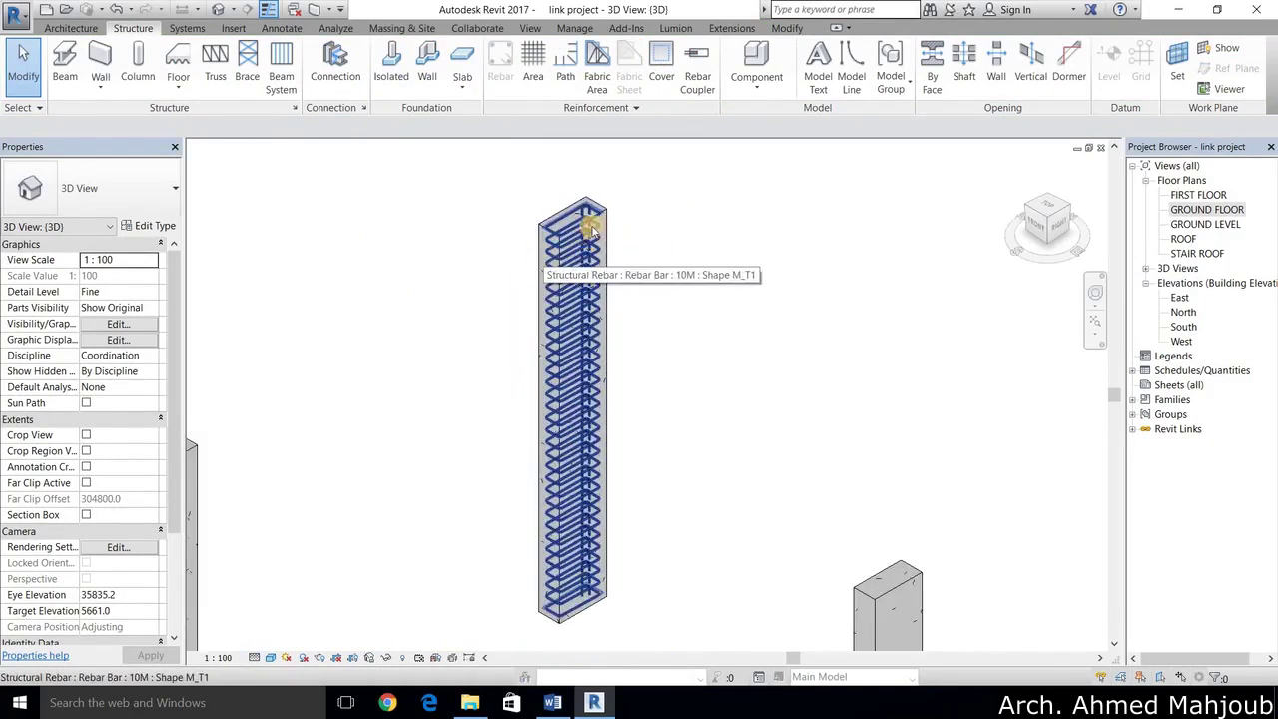
key(Tab)
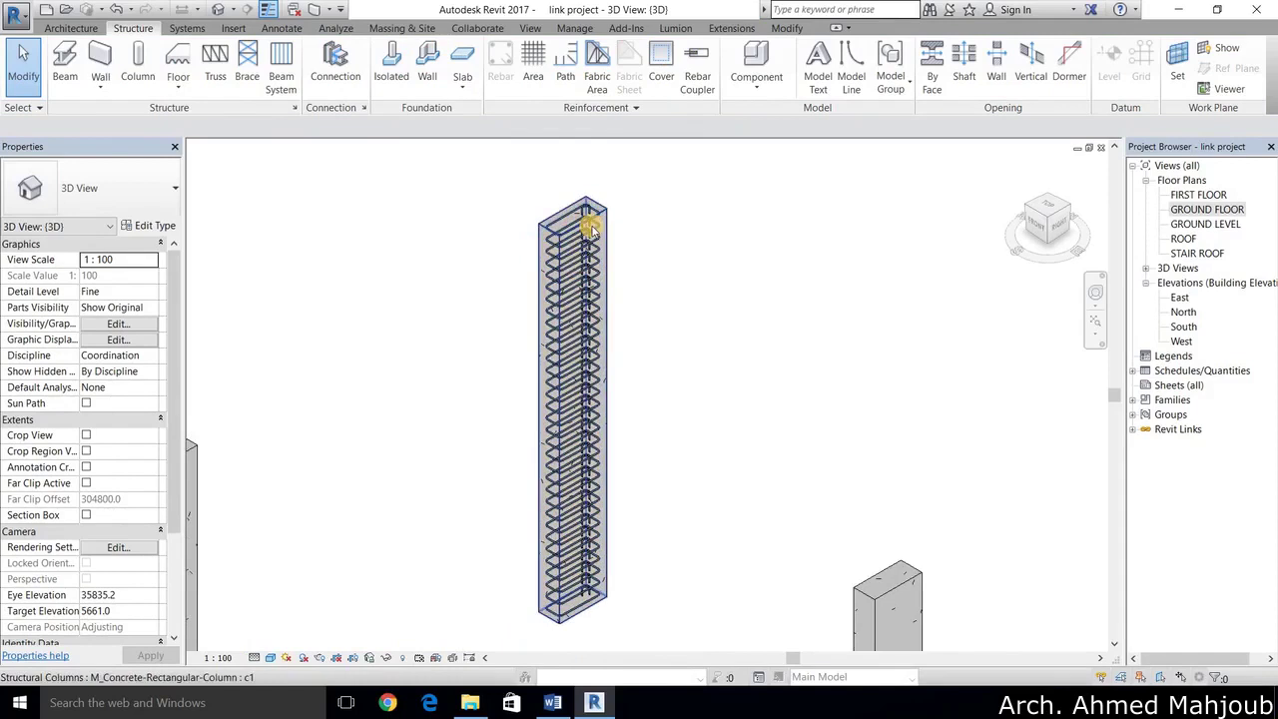
Step: Open the GROUND FLOOR plan and set its detail level to Fine
double_click(1207, 211)
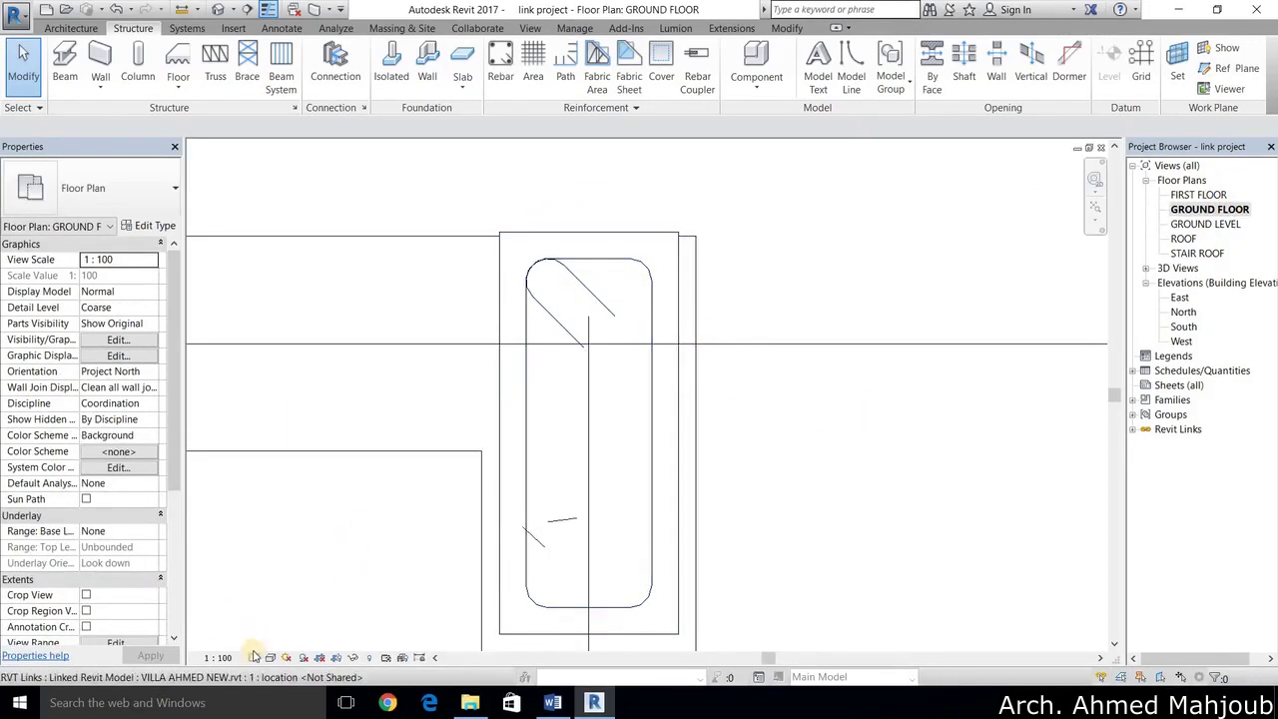
click(256, 657)
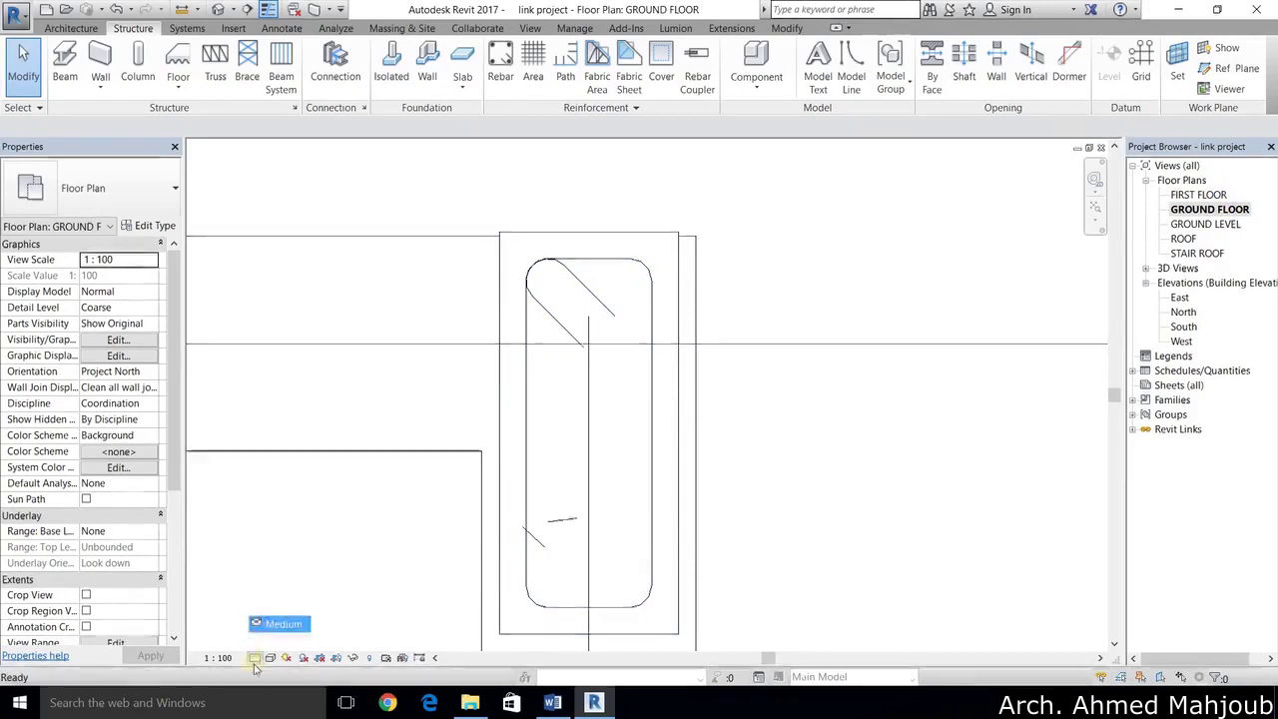
click(272, 640)
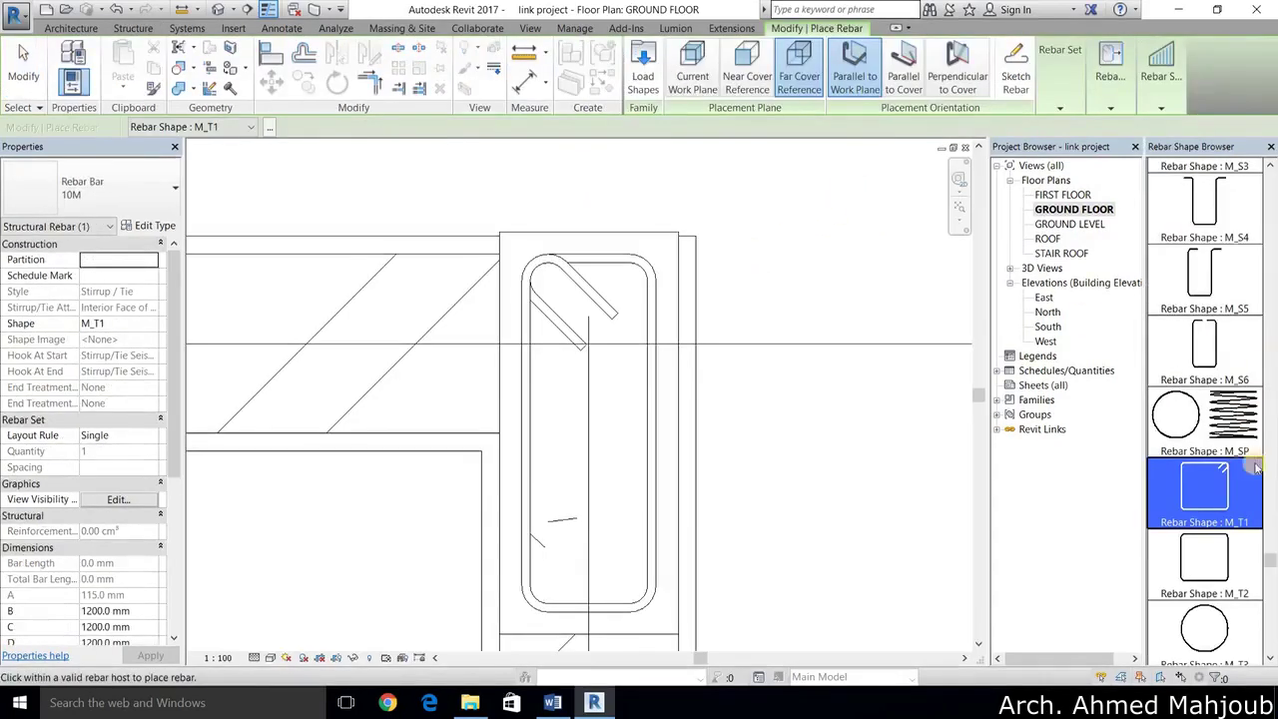
Step: Start a new rebar with the straight M_00 shape and 16M bar size
drag(1270, 562, 1270, 175)
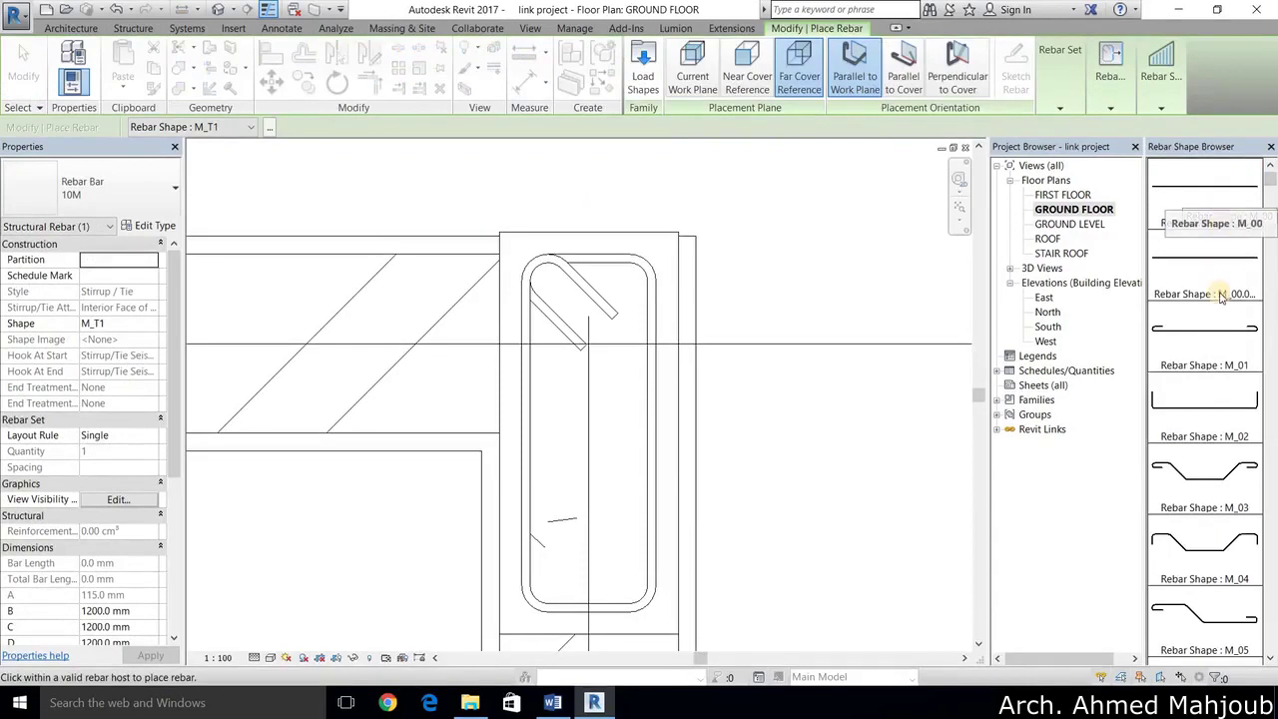
click(1203, 197)
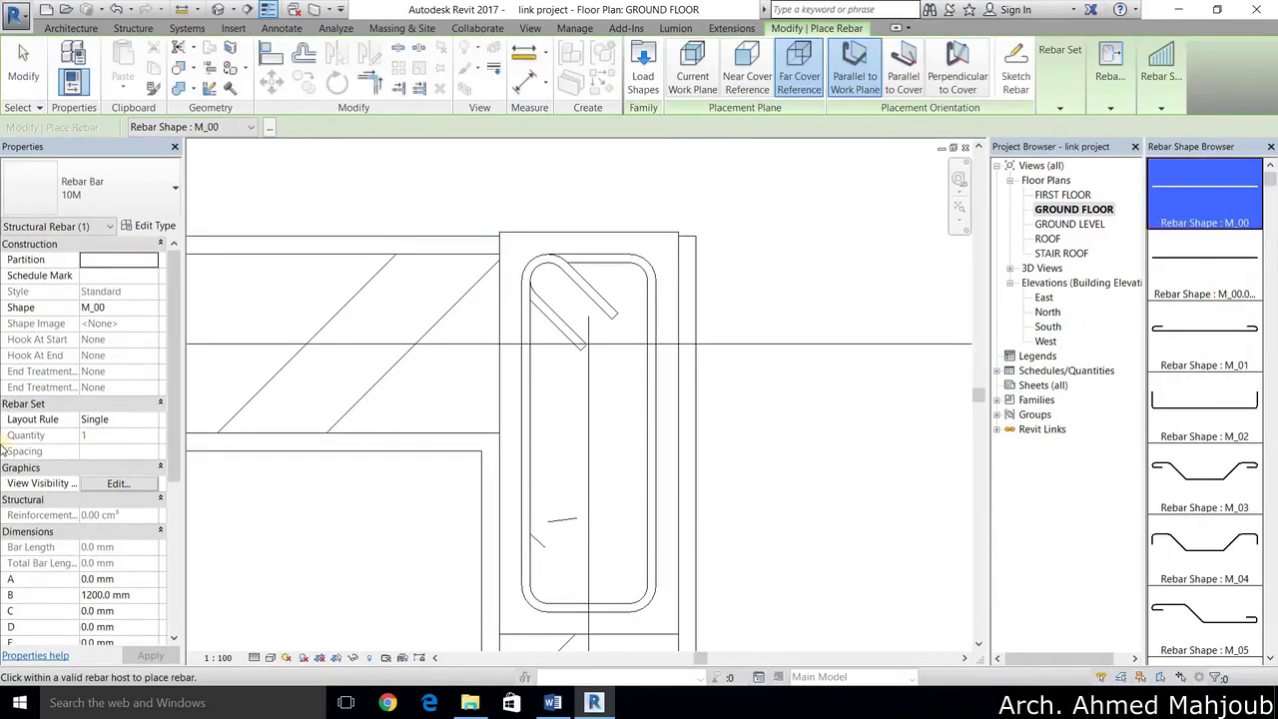
click(103, 182)
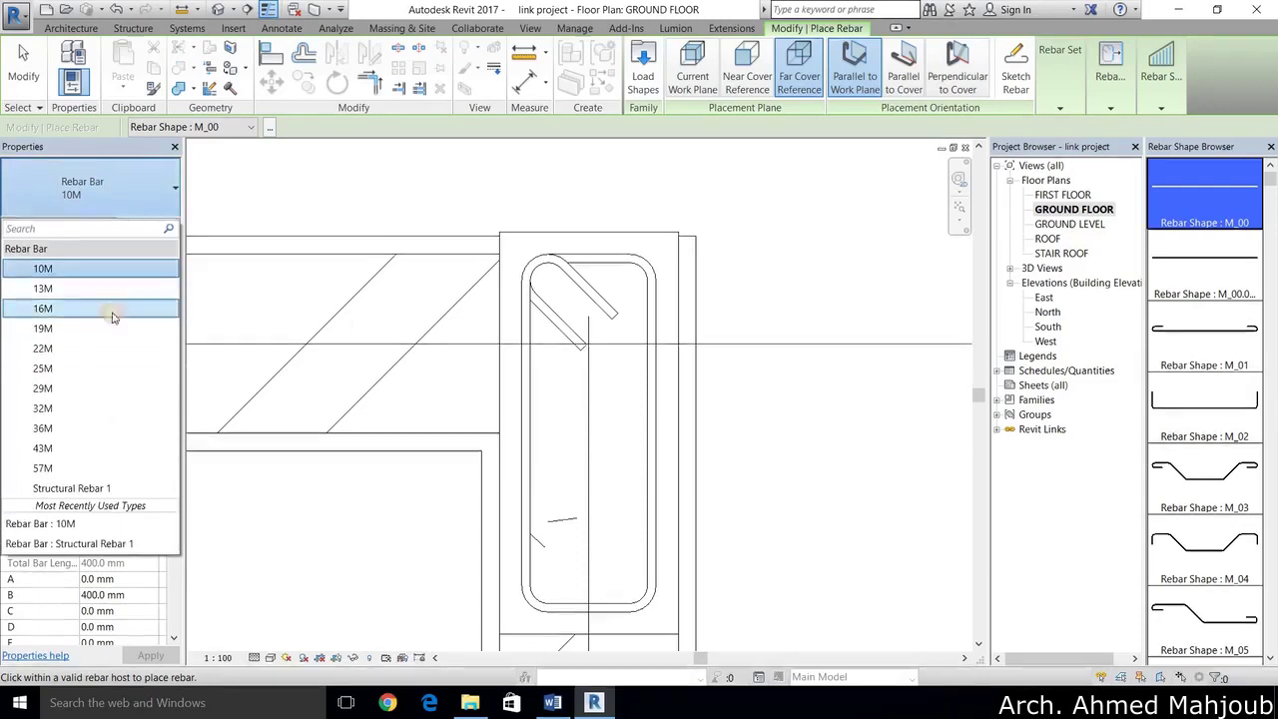
click(97, 308)
click(616, 305)
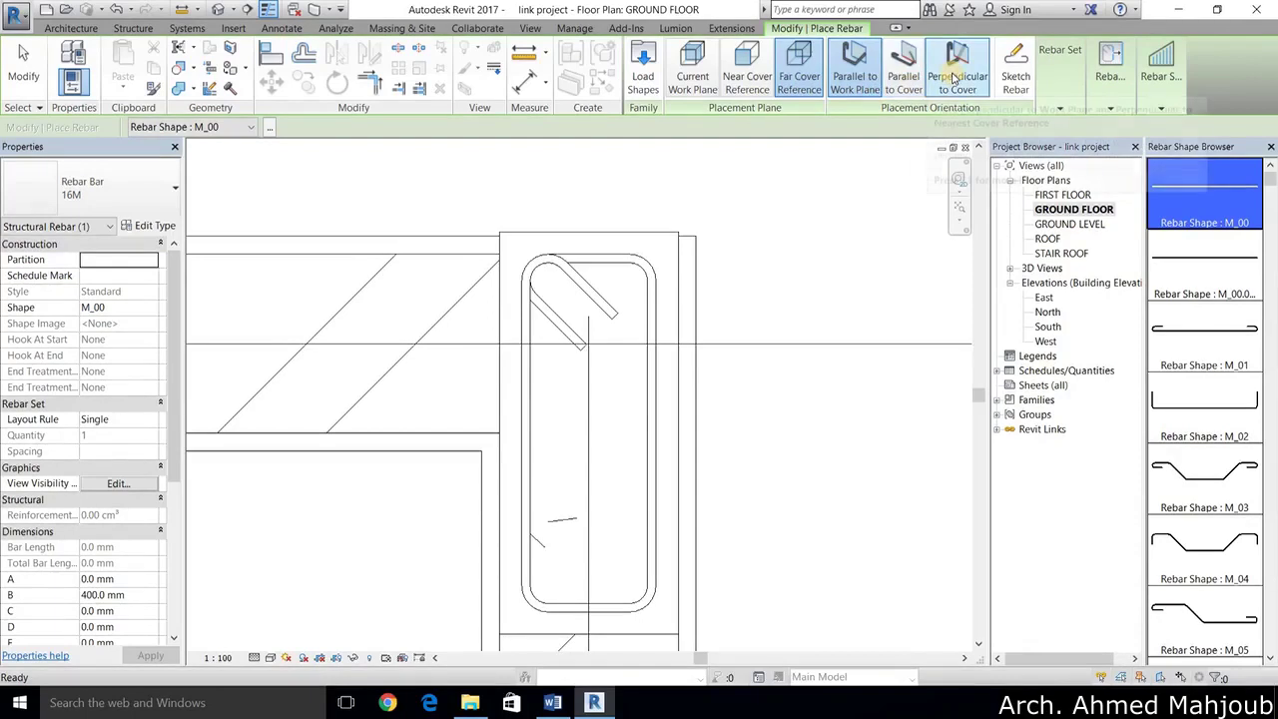
mouse_move(957, 70)
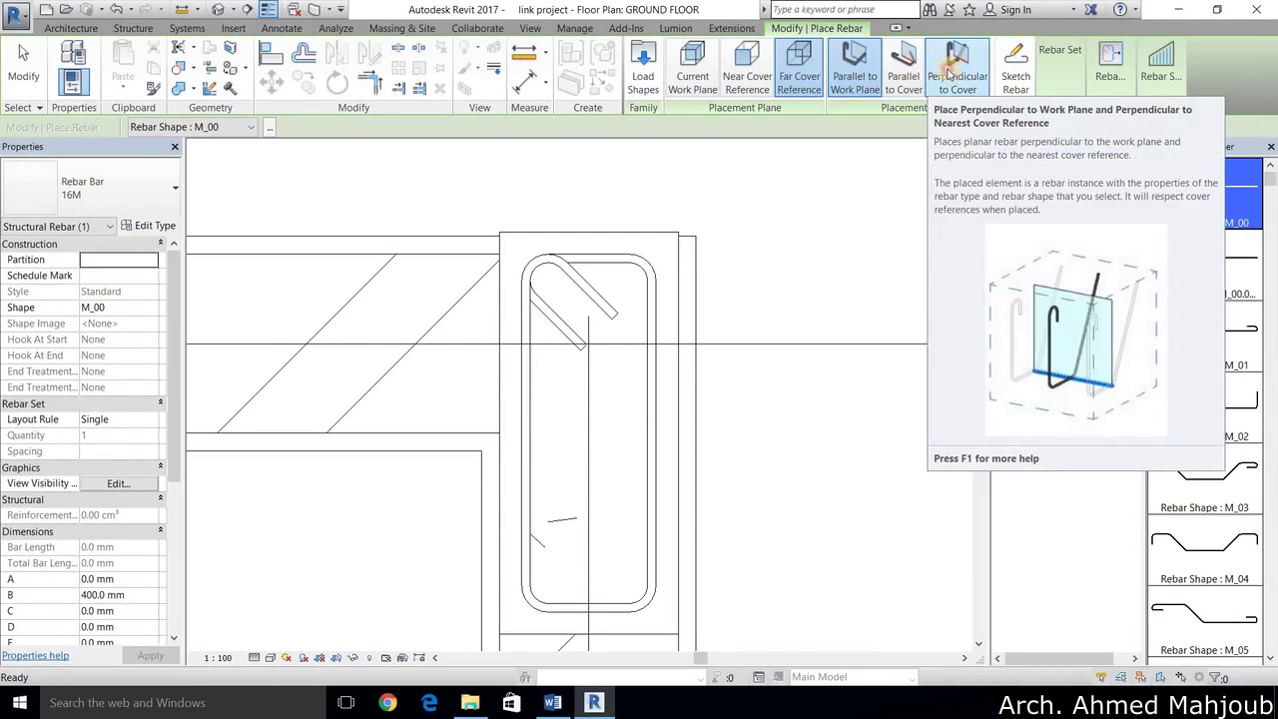
Step: Place 16M bars perpendicular to cover using Maximum Spacing layout at 100 mm
click(950, 75)
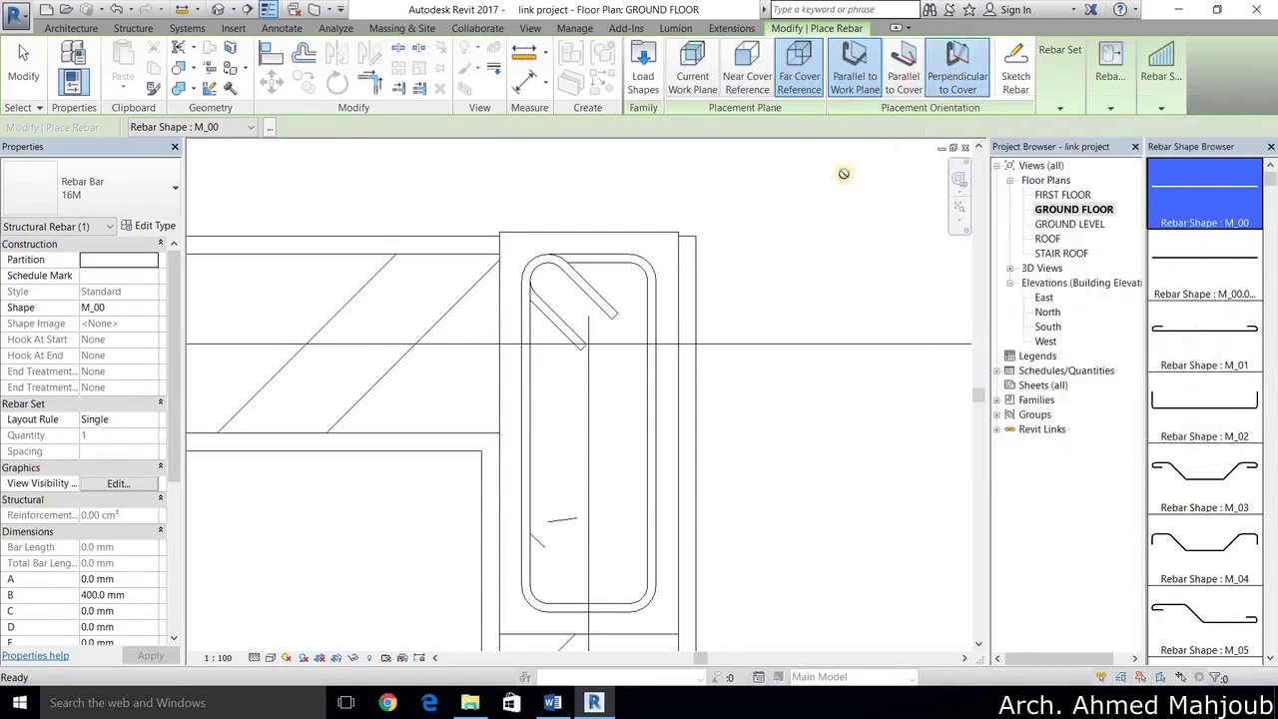
click(1060, 95)
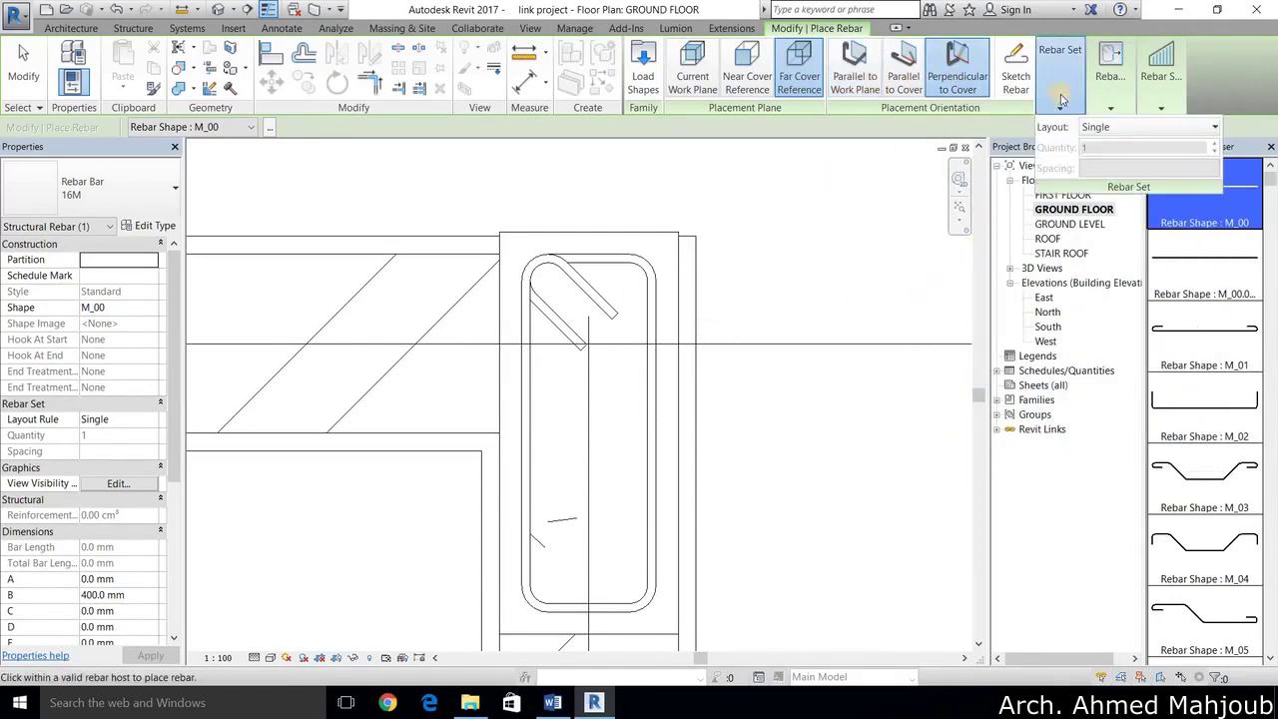
click(1137, 128)
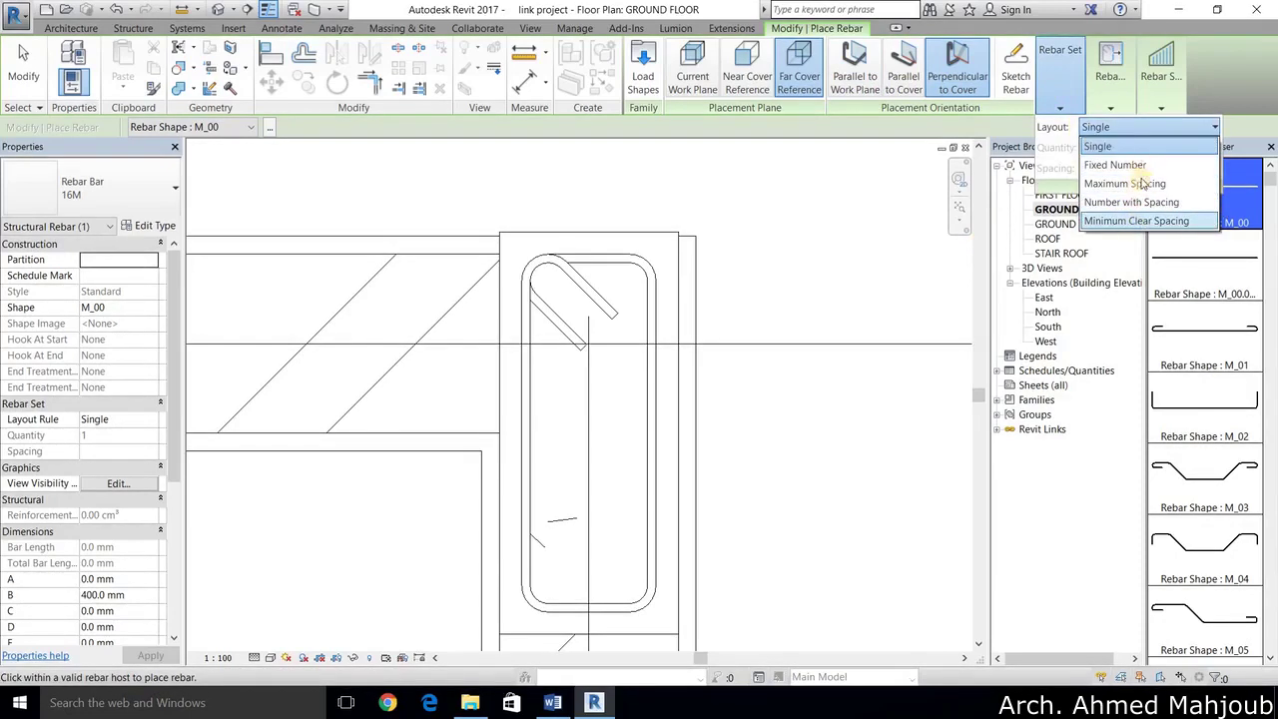
click(1125, 183)
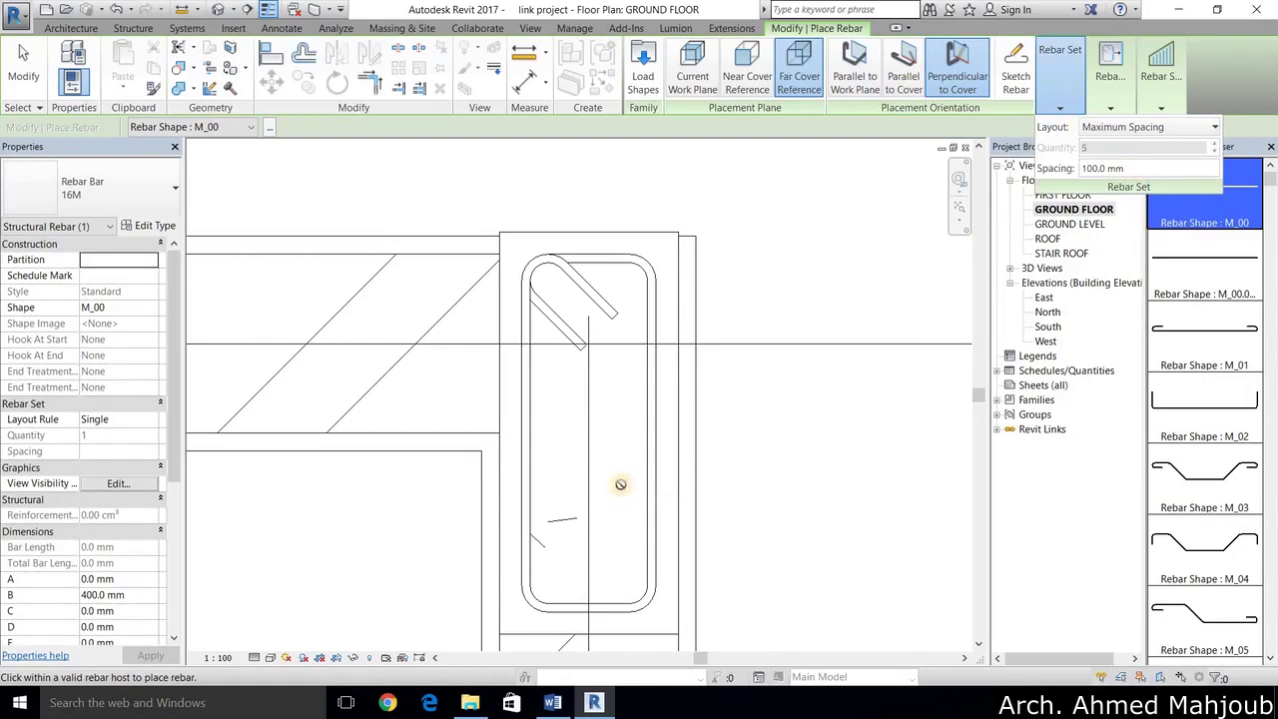
scroll(631, 424, up, 1)
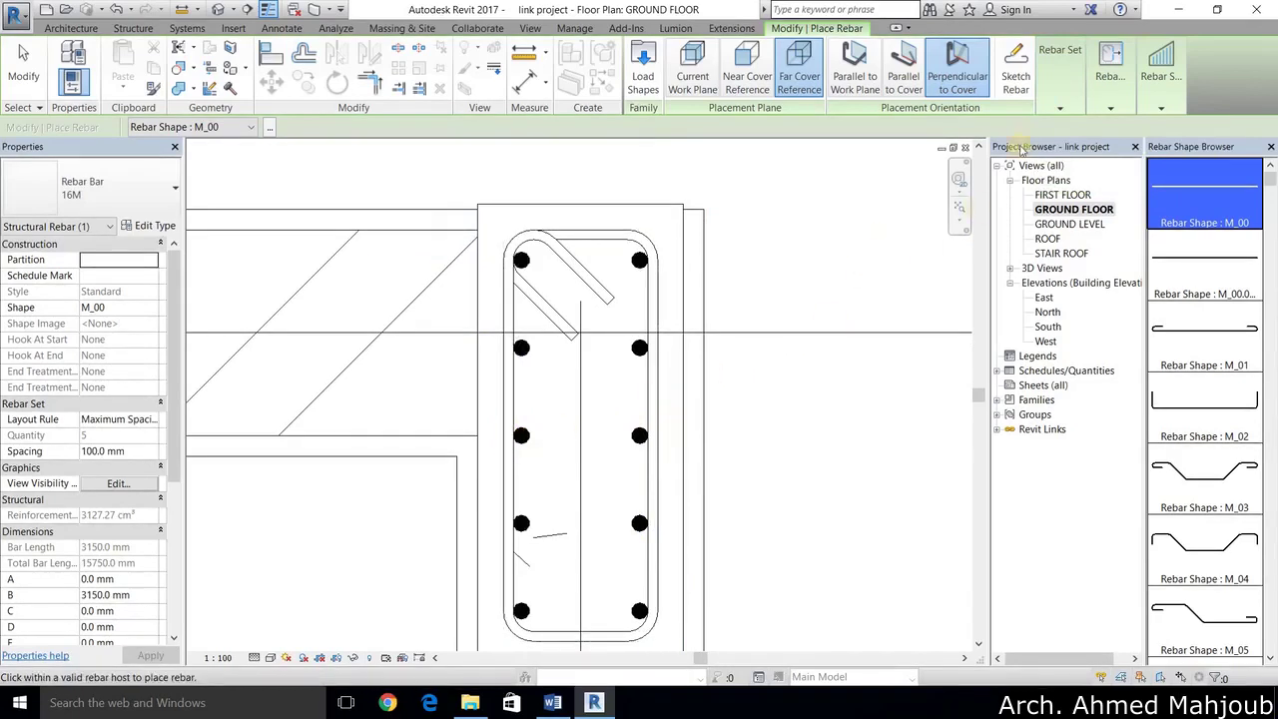
Step: Switch the layout to Single for the end bars and finish placing
mouse_move(1060, 75)
click(1106, 131)
key(Up)
key(Up)
key(Return)
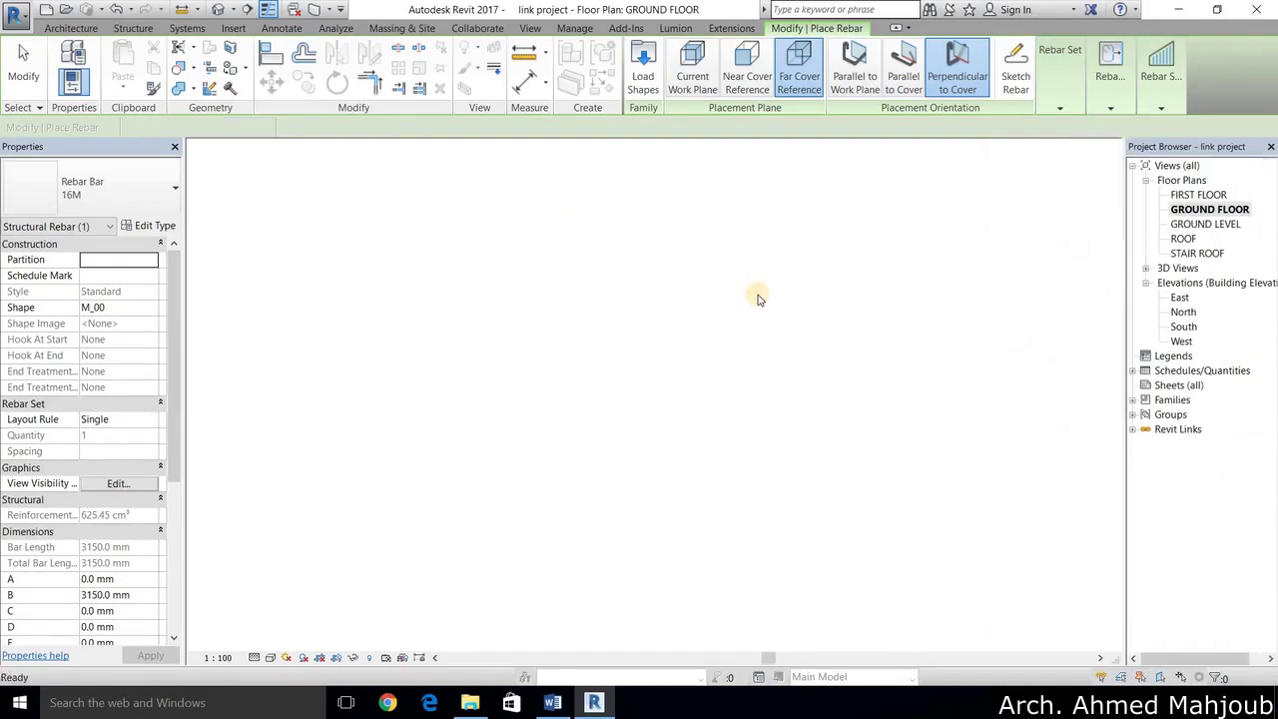
key(Escape)
Step: In the 3D view, select the column and filter the selection to Structural Rebar only
click(221, 11)
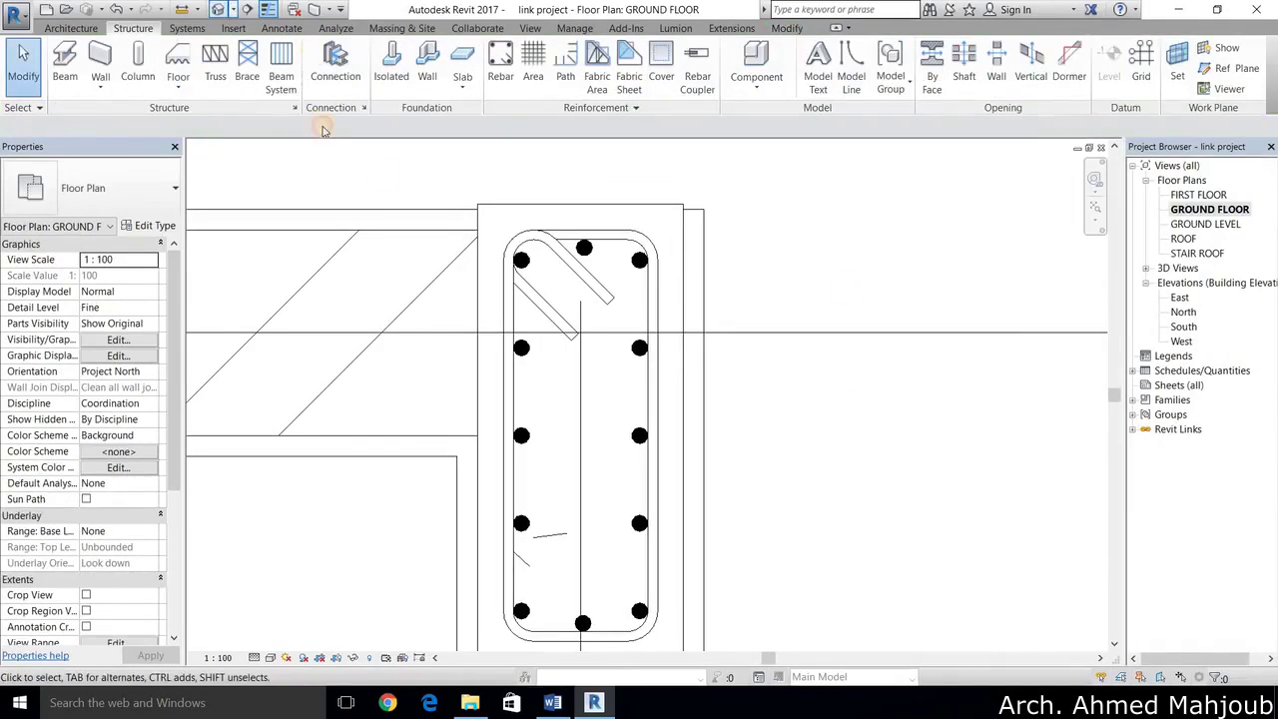
click(529, 369)
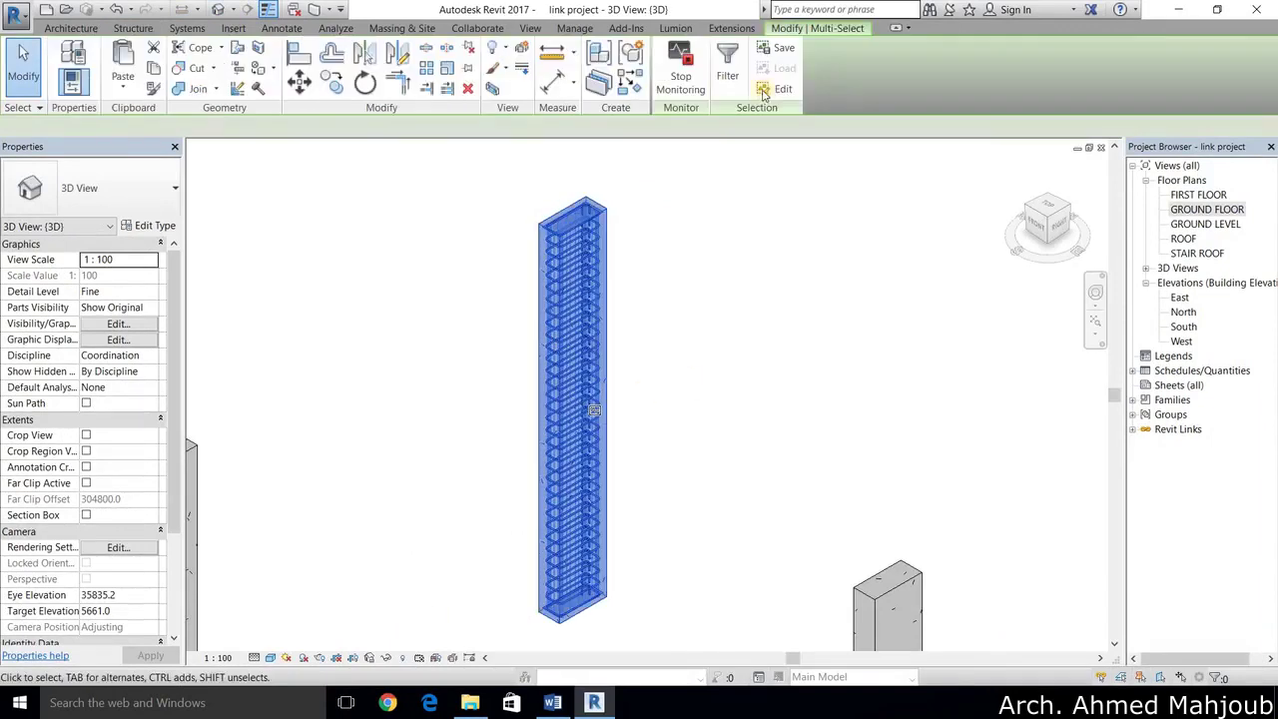
click(727, 74)
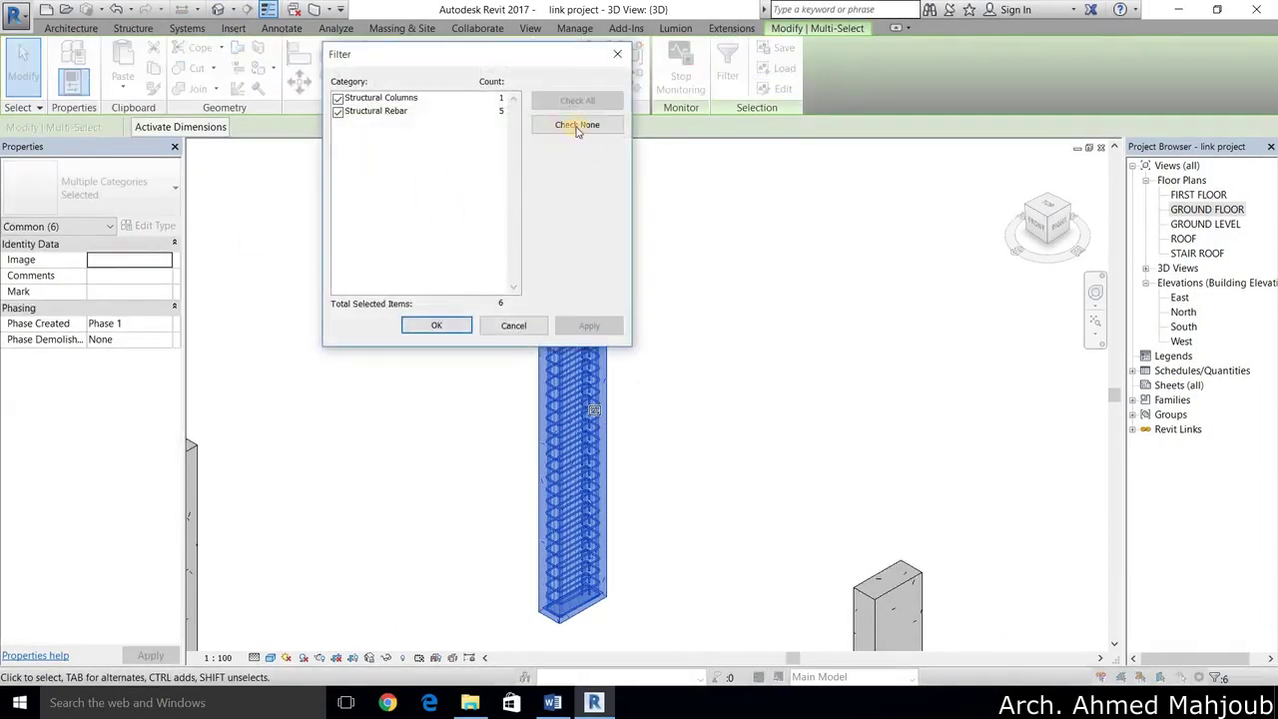
click(577, 124)
click(441, 207)
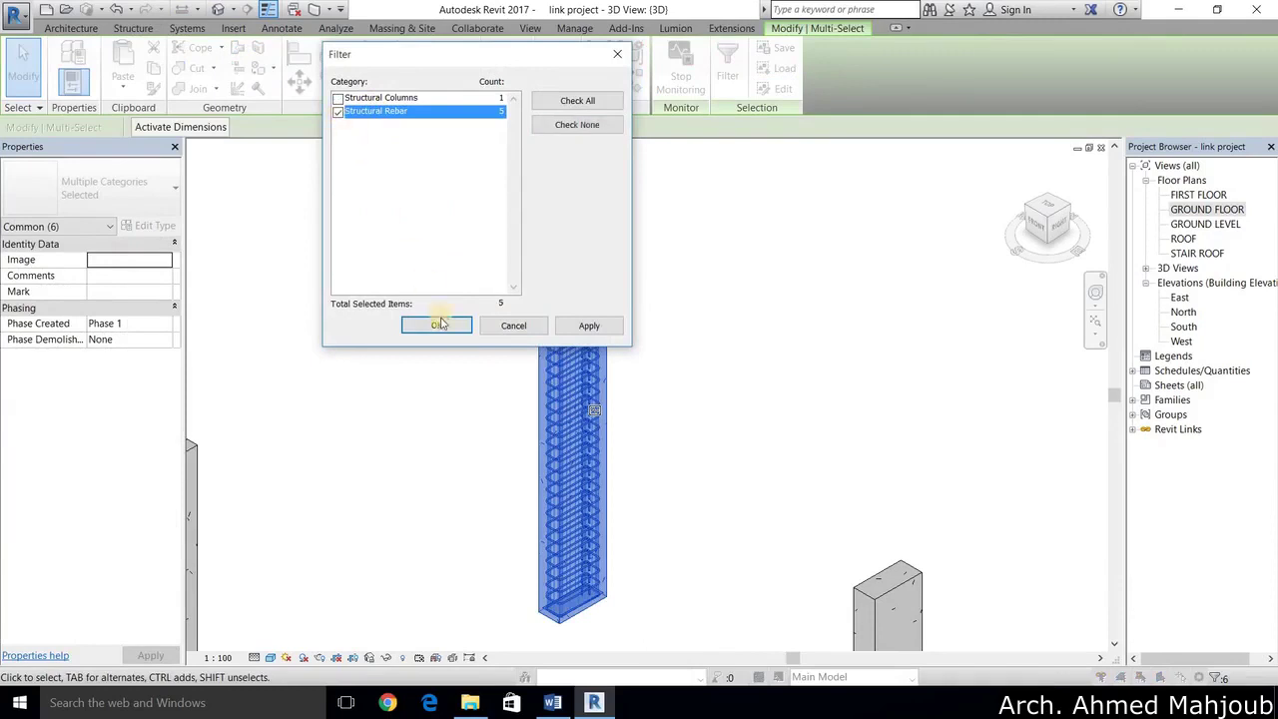
click(437, 326)
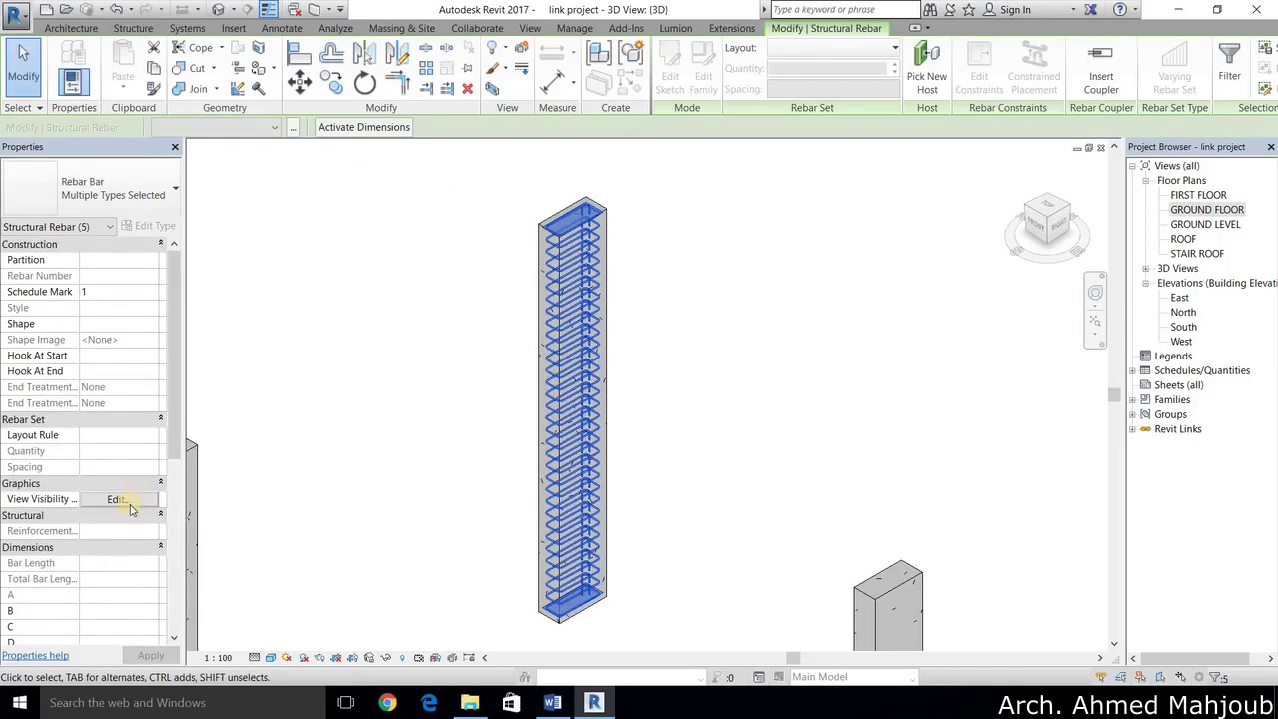
Step: Set the rebar's 3D view visibility to View unobscured and View as solid
click(125, 500)
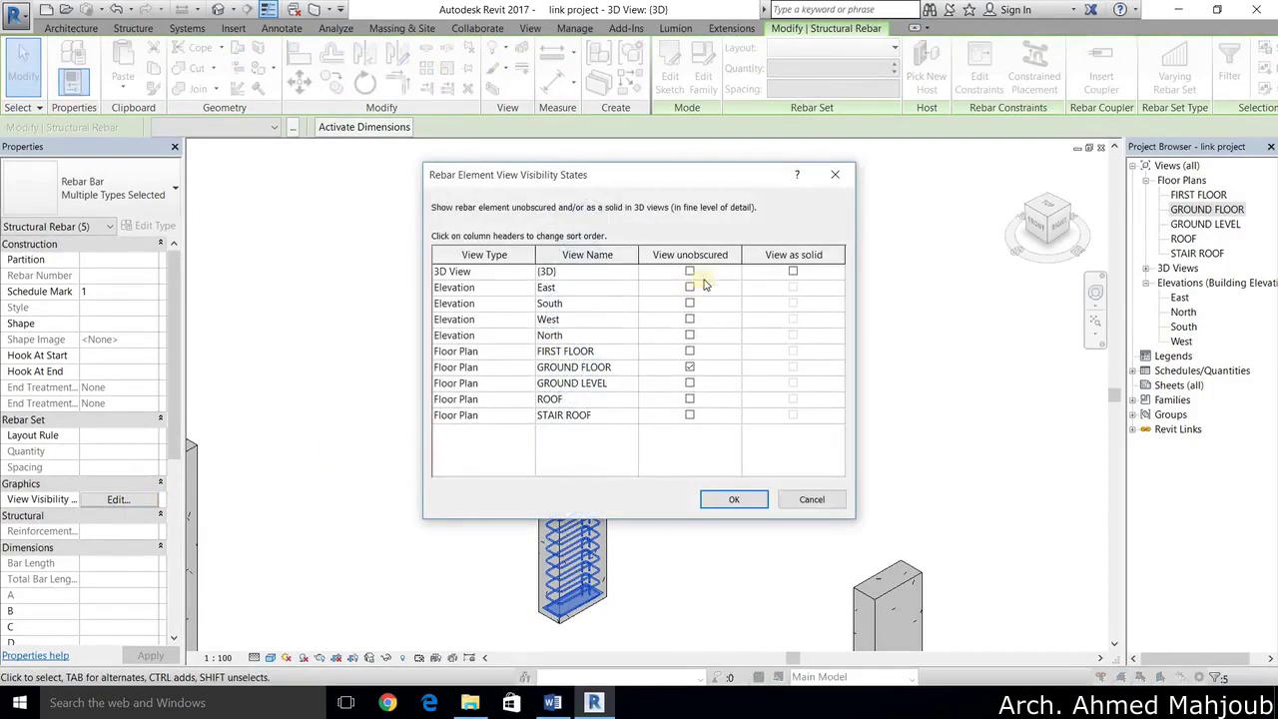
click(689, 272)
click(793, 273)
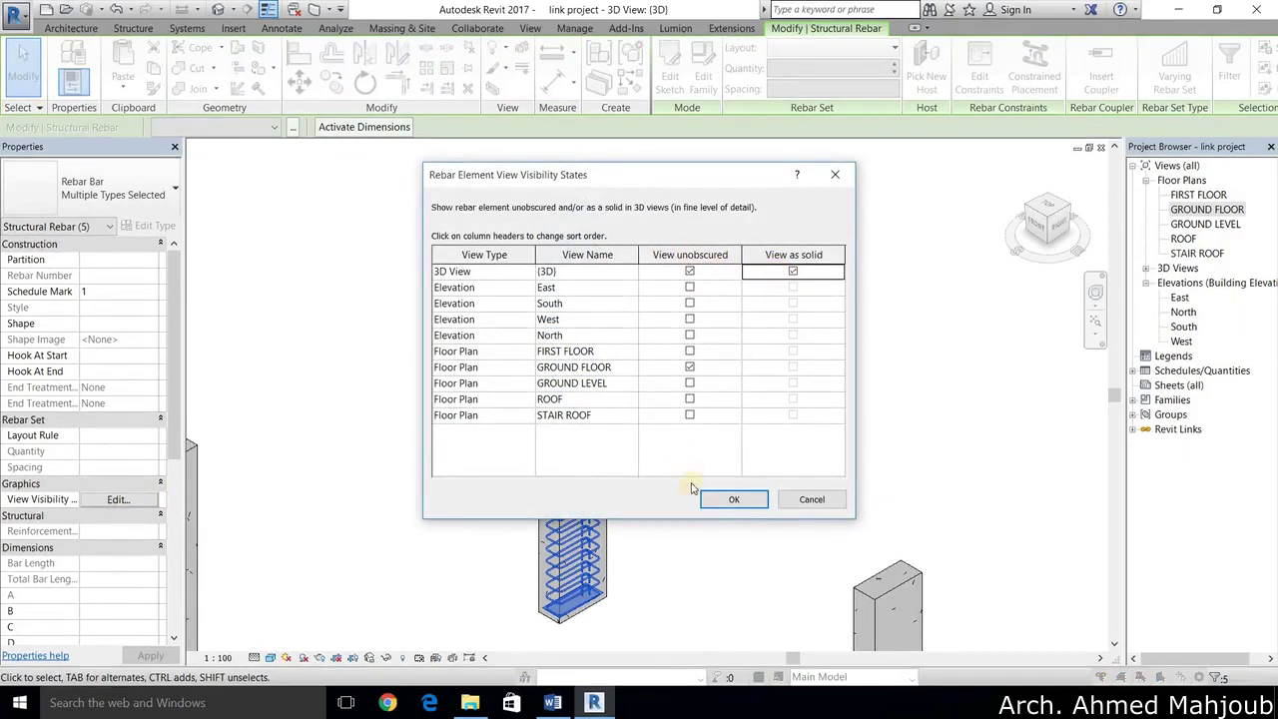
click(734, 496)
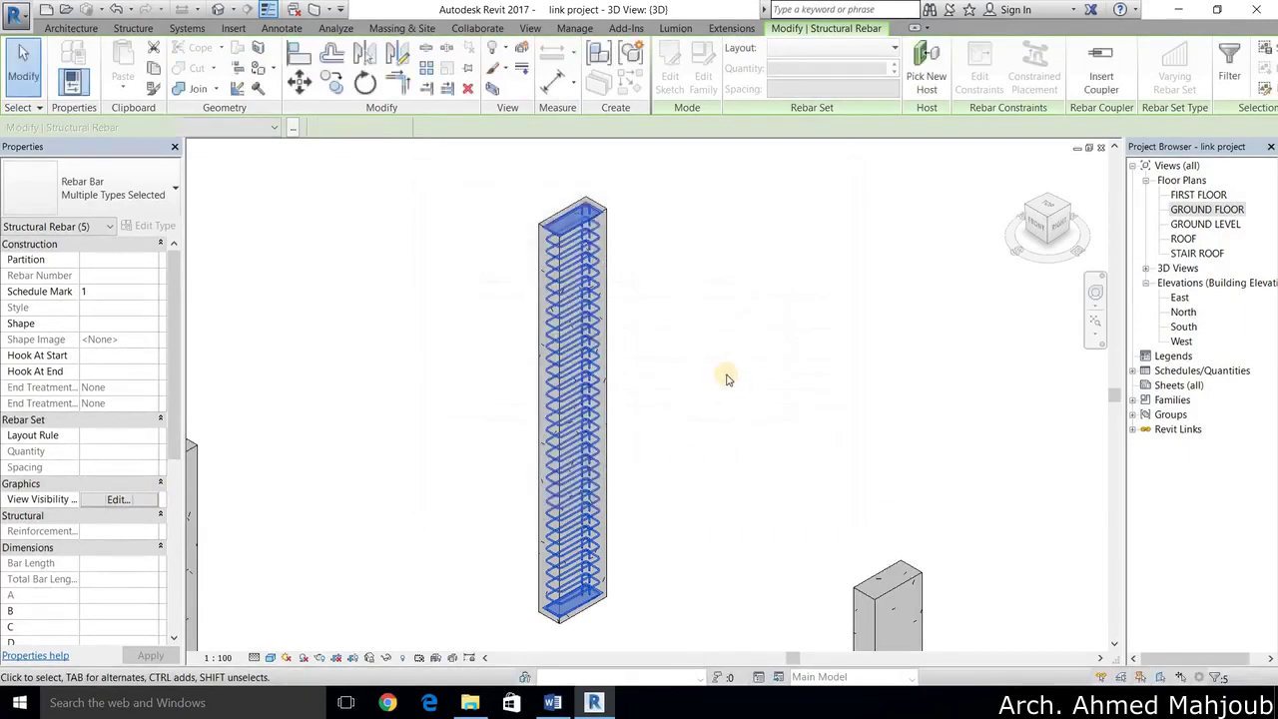
key(Escape)
Step: Zoom and pan the 3D view to inspect the solid rebar along the column
scroll(589, 225, up, 2)
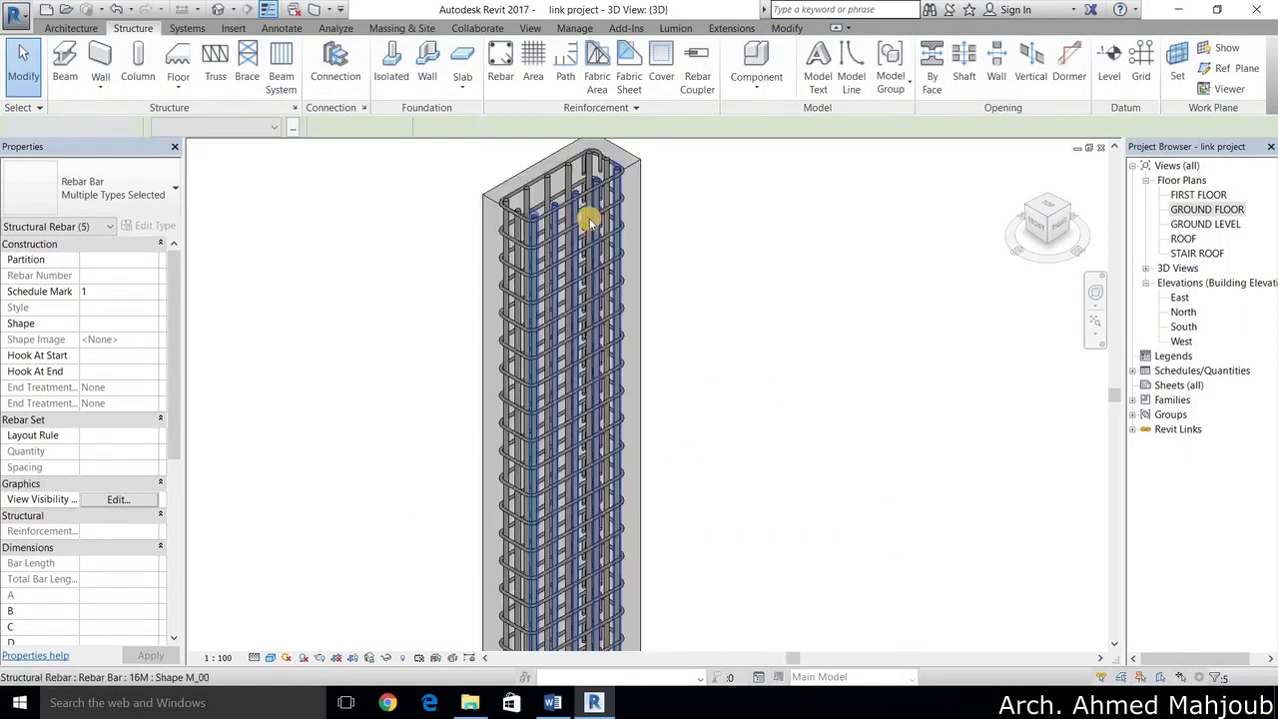
scroll(570, 280, up, 3)
key(Escape)
scroll(599, 369, down, 4)
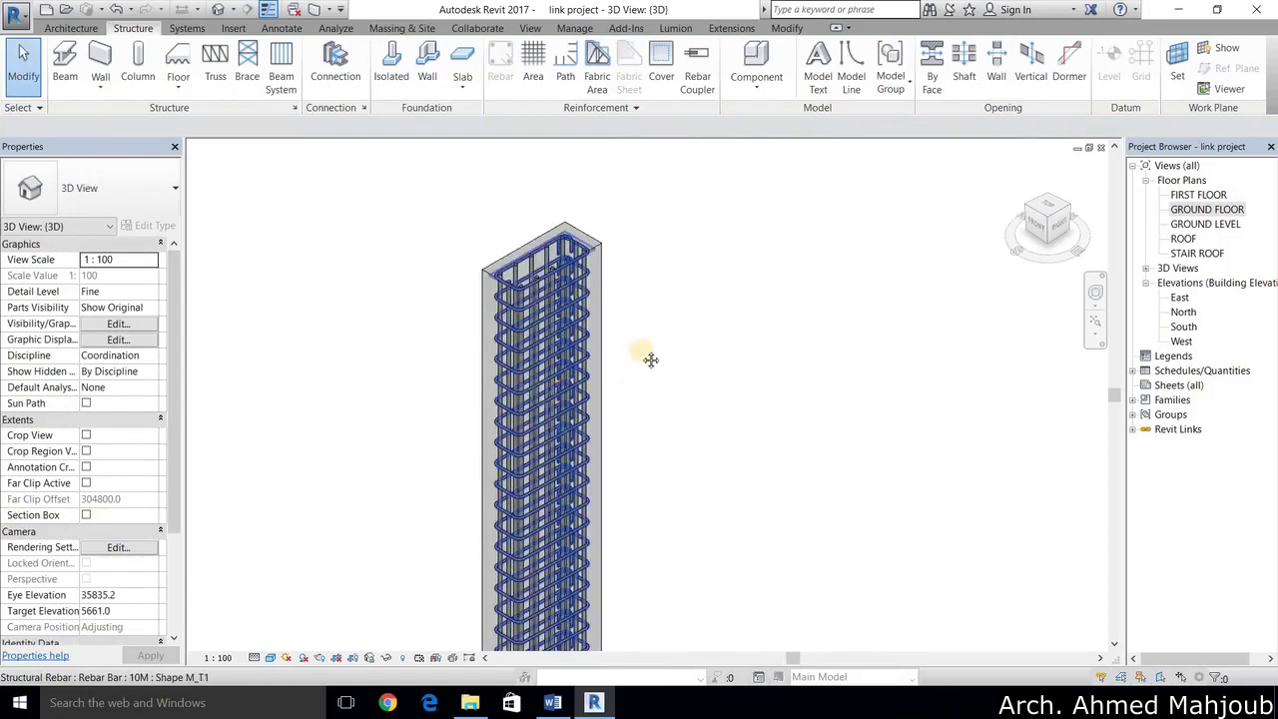
middle_drag(659, 314, 649, 431)
scroll(650, 439, up, 2)
scroll(622, 516, down, 2)
scroll(739, 611, up, 3)
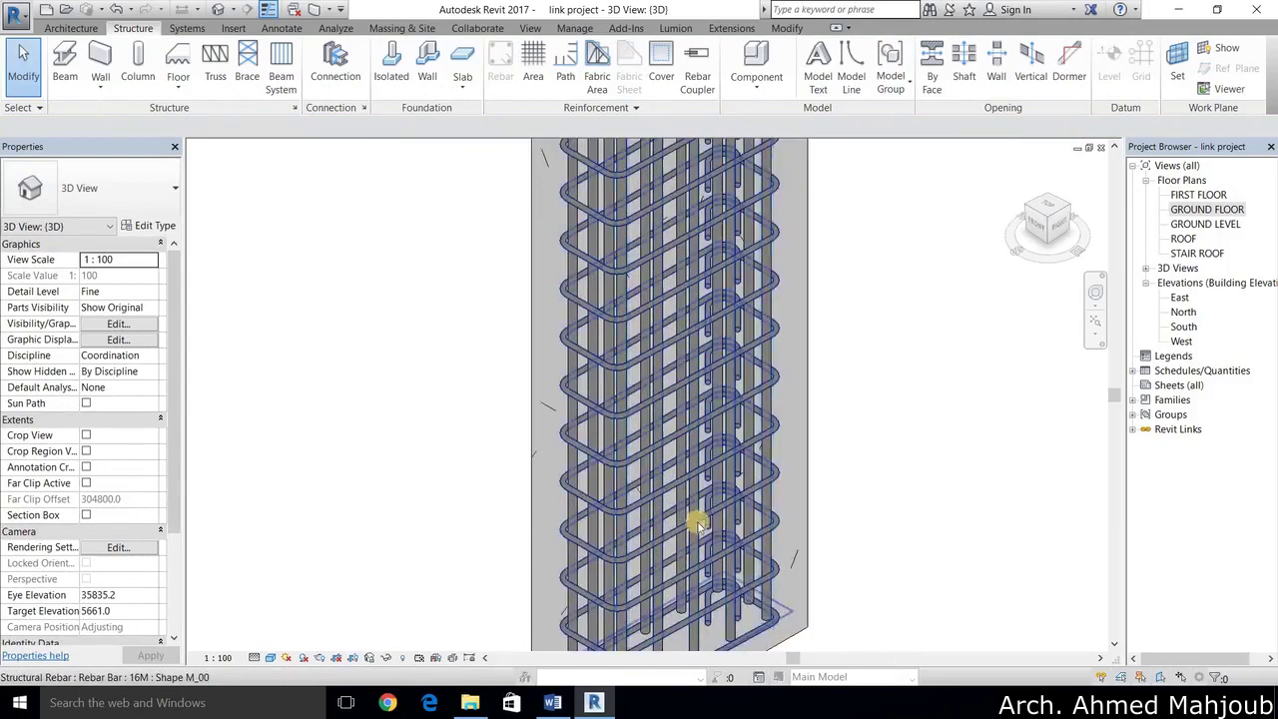
scroll(694, 519, down, 1)
scroll(705, 515, down, 3)
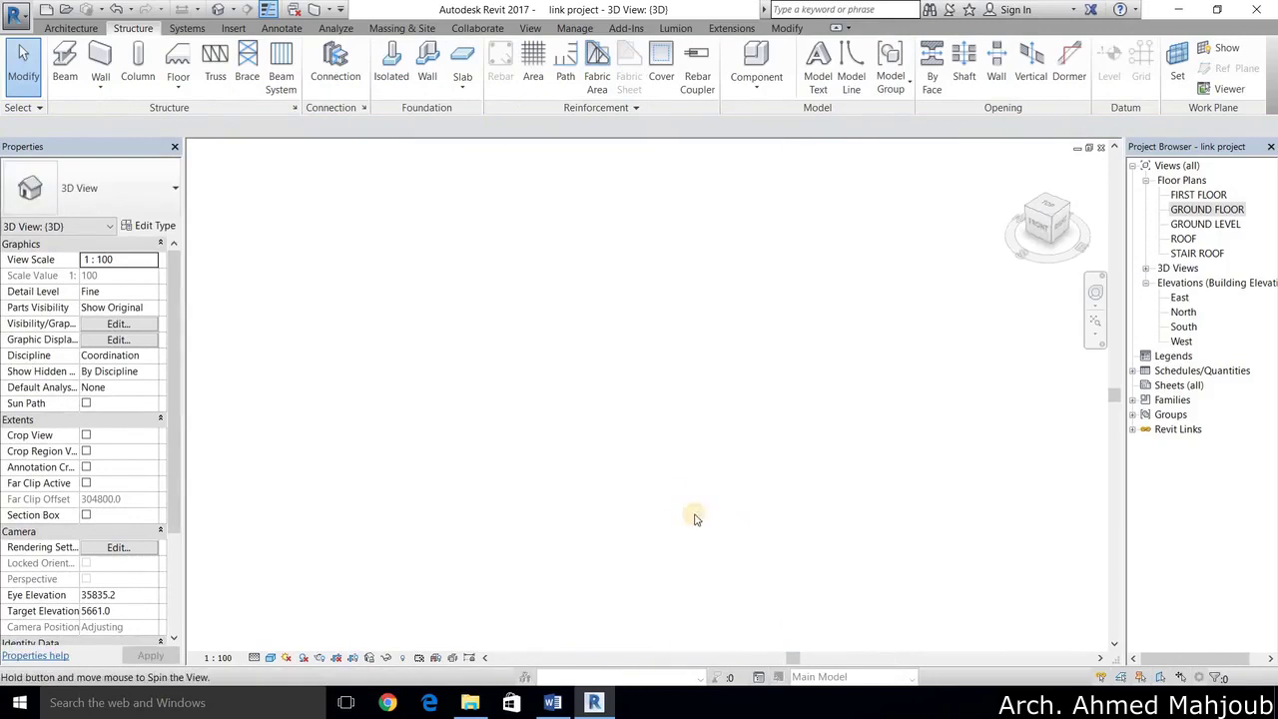
scroll(513, 540, down, 2)
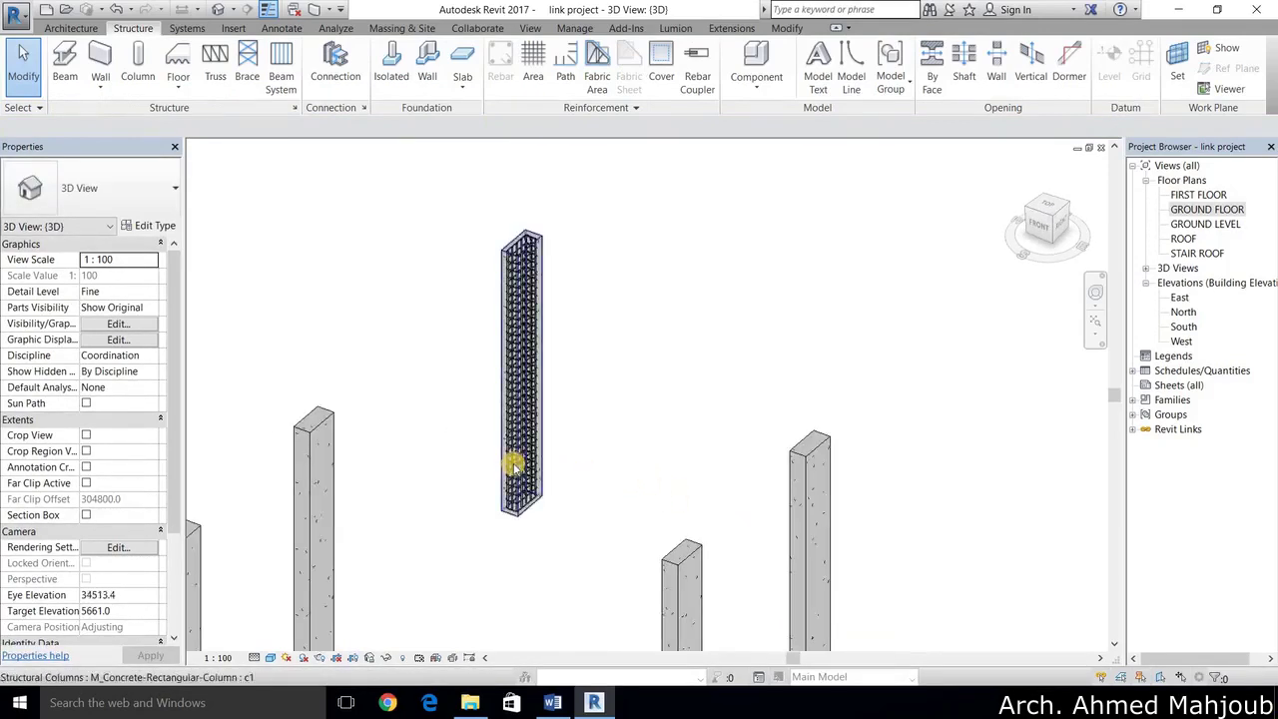
scroll(512, 499, up, 3)
Step: Orbit to a corner view of the caged column, then return to the GROUND FLOOR plan
click(516, 499)
mouse_move(548, 607)
shift+middle_down()
mouse_move(622, 388)
mouse_move(737, 457)
mouse_move(918, 437)
mouse_move(699, 480)
mouse_move(528, 476)
mouse_move(462, 379)
mouse_move(490, 323)
shift+middle_up()
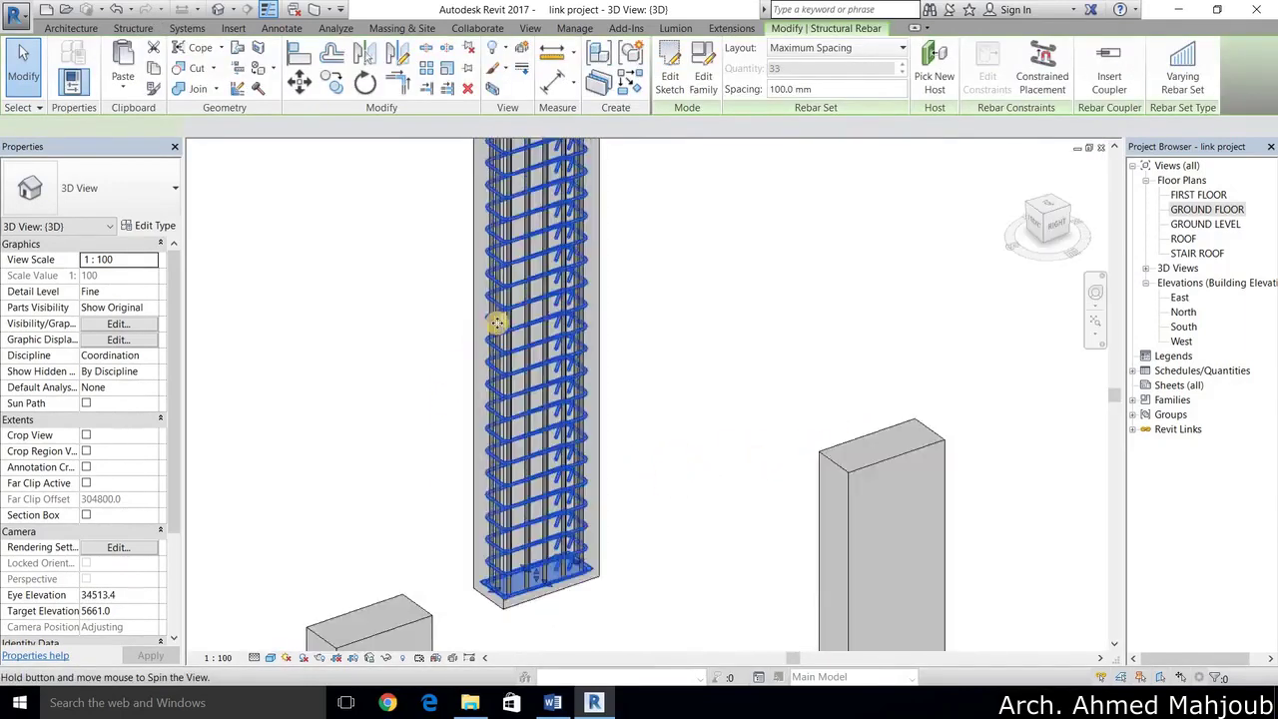
mouse_move(568, 320)
middle_down()
mouse_move(605, 373)
mouse_move(639, 552)
mouse_move(530, 285)
mouse_move(613, 499)
mouse_move(585, 271)
mouse_move(606, 264)
mouse_move(585, 400)
mouse_move(565, 337)
mouse_move(569, 348)
middle_up()
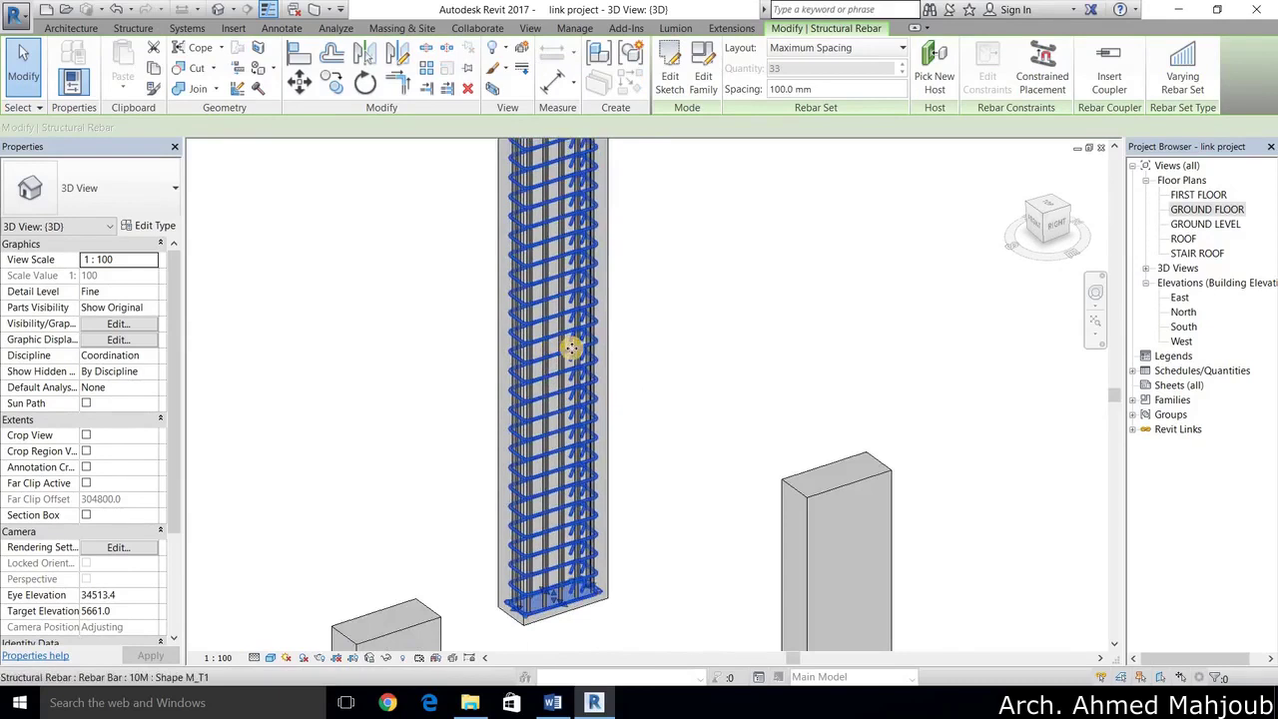
click(559, 310)
middle_drag(536, 276, 622, 385)
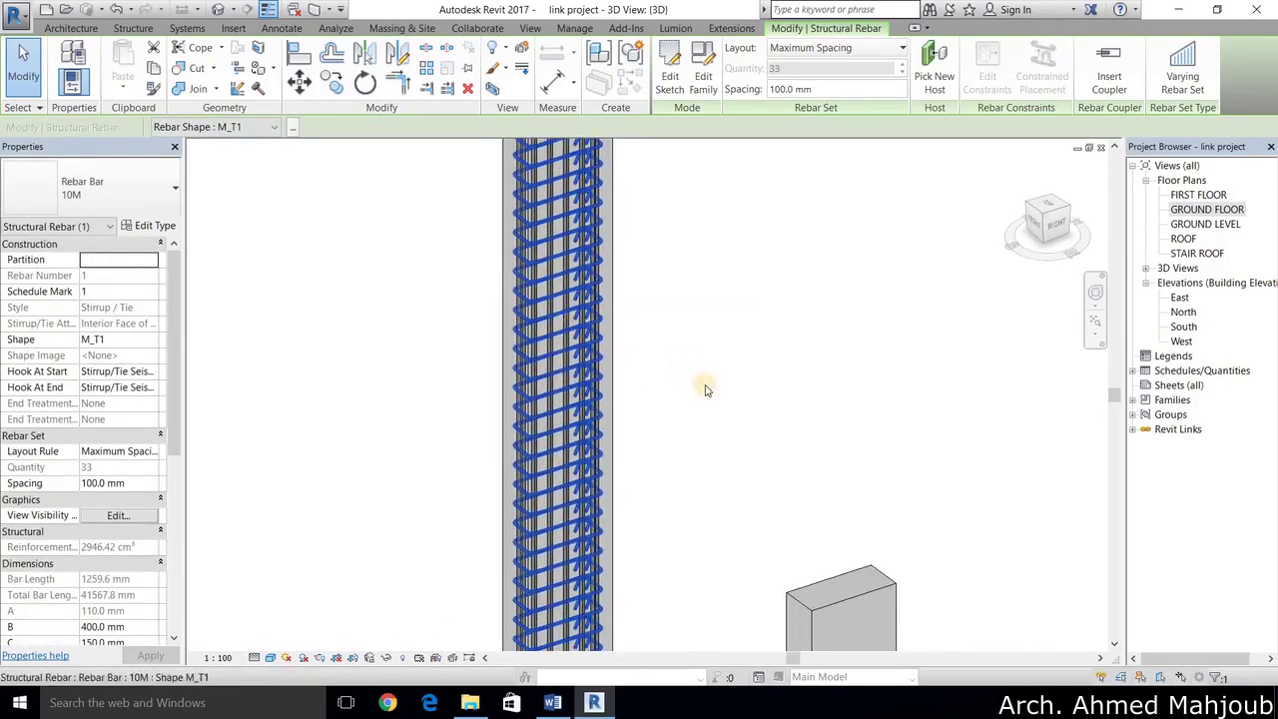
click(743, 406)
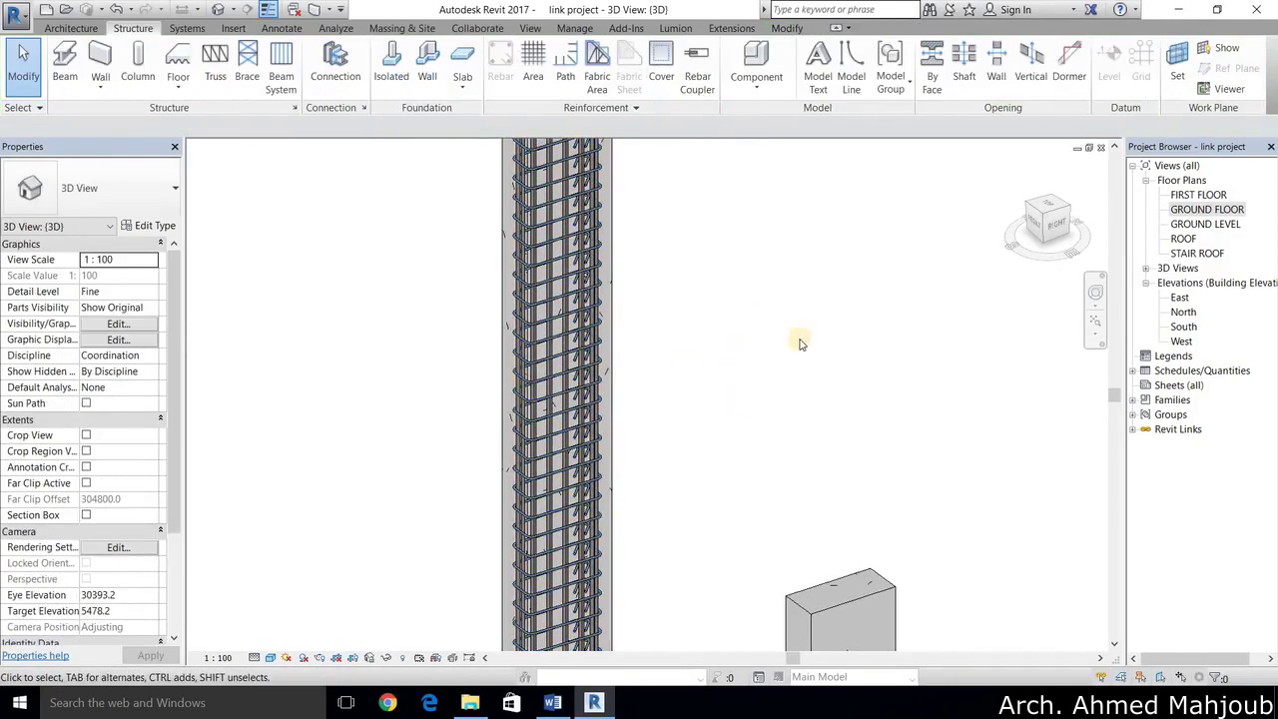
scroll(921, 283, down, 3)
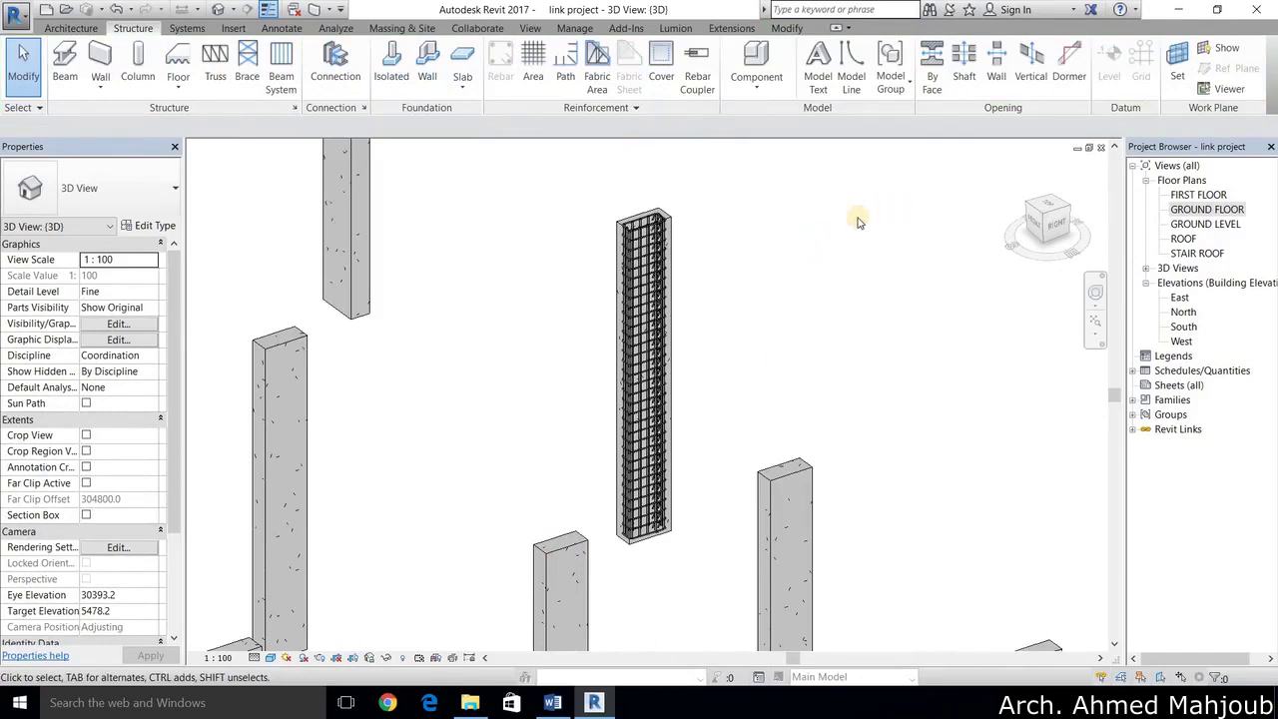
double_click(1211, 210)
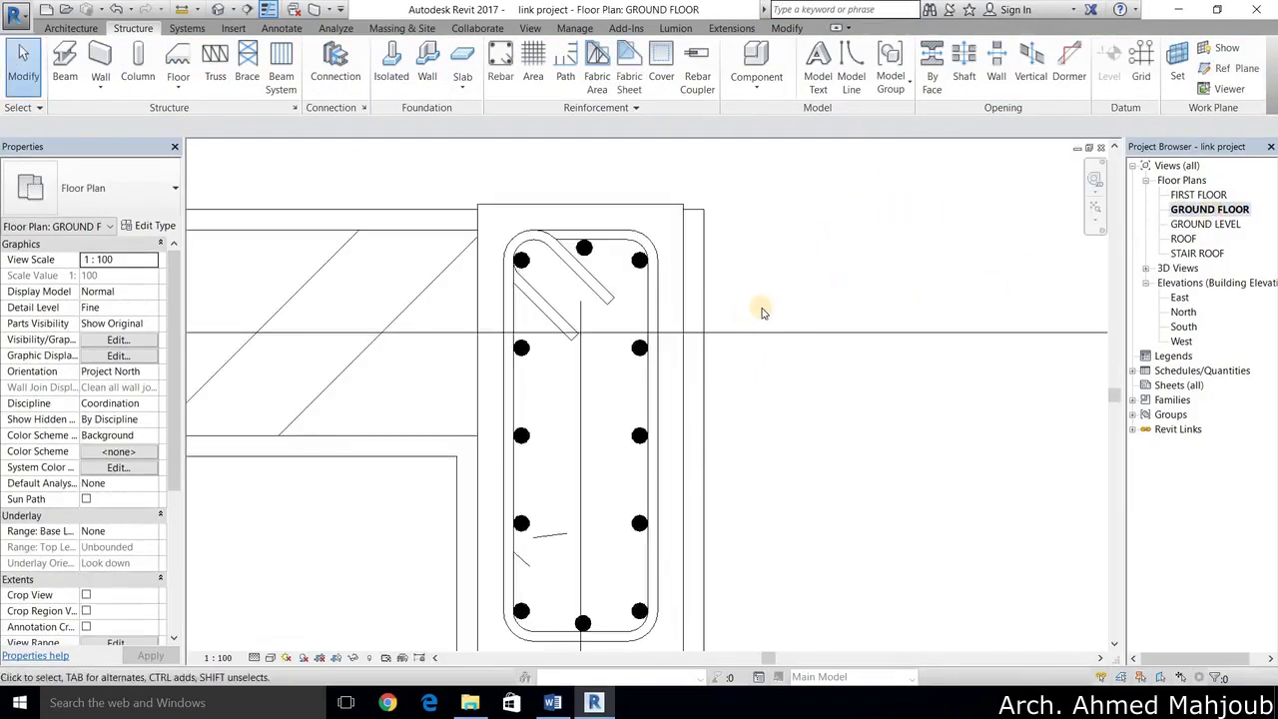